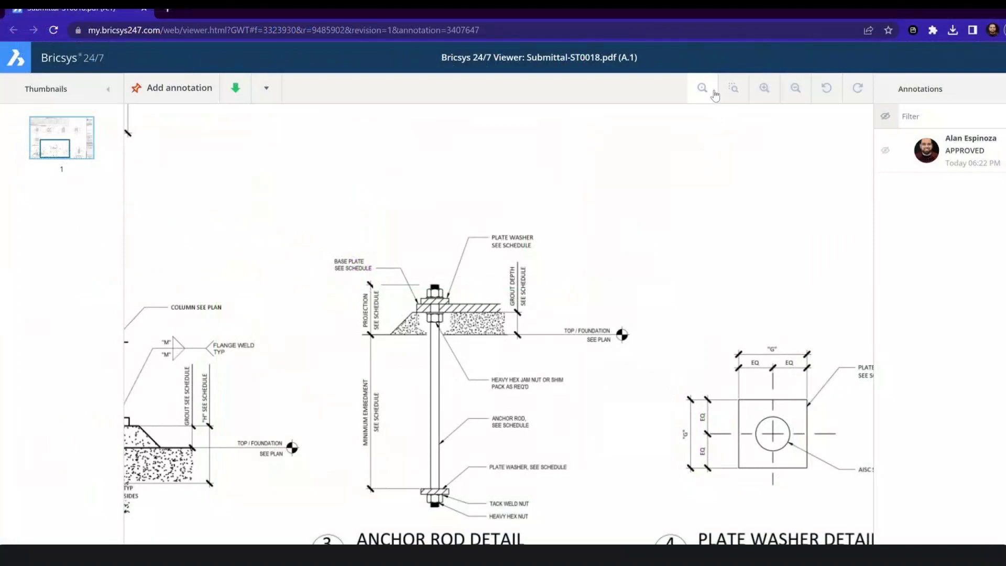
Zoom the viewer to fit the whole base plate submittal sheet
left_click(714, 95)
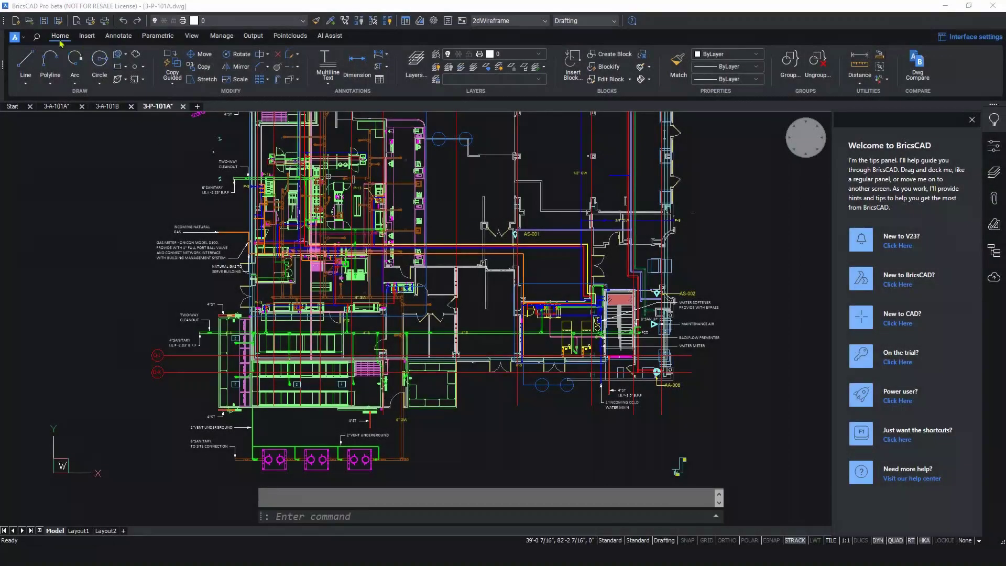
Choose the Modeling workspace and browse to Legacy_CAD.cui as the main CUI file
left_click(585, 21)
left_click(608, 47)
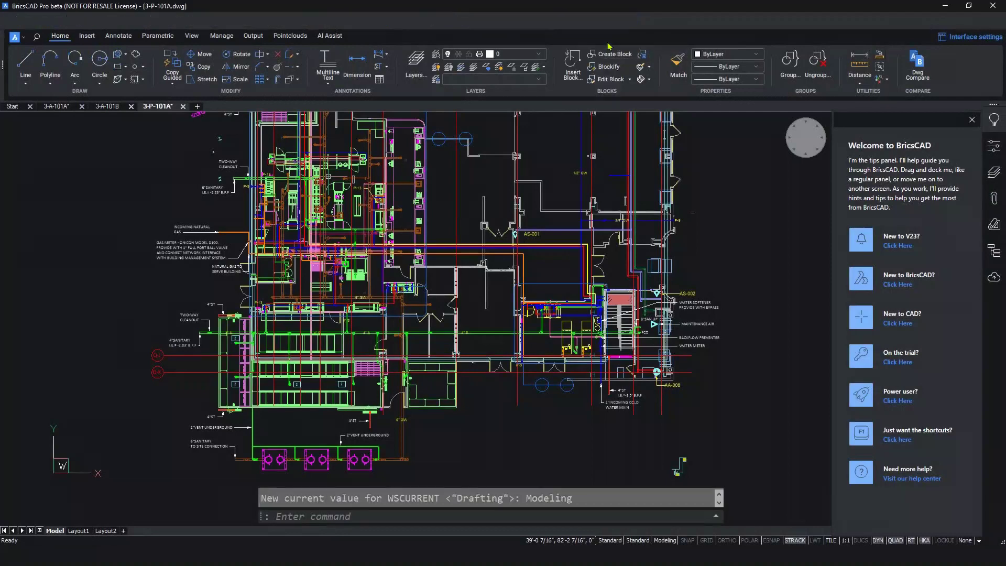
right_click(865, 70)
mouse_move(904, 126)
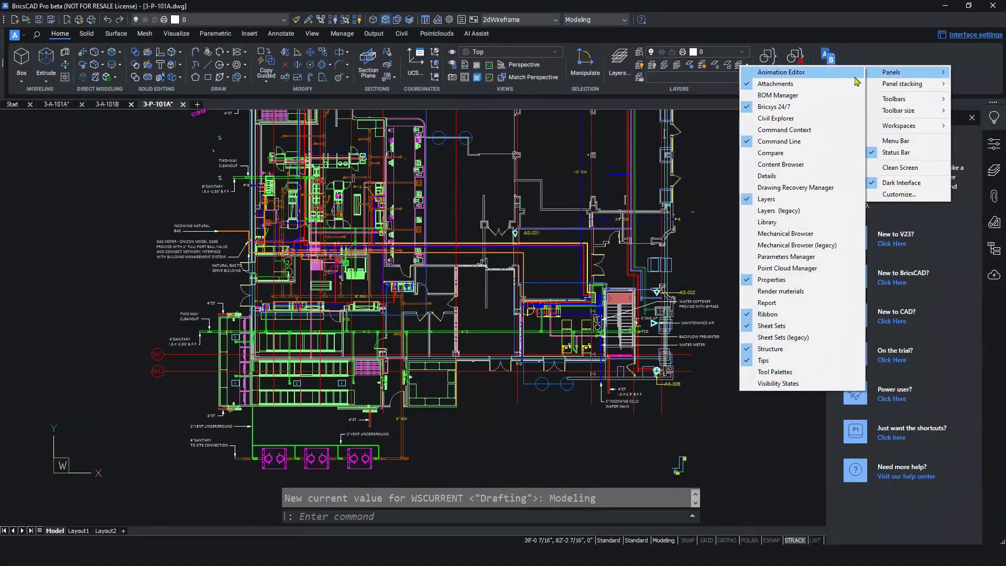
left_click(898, 195)
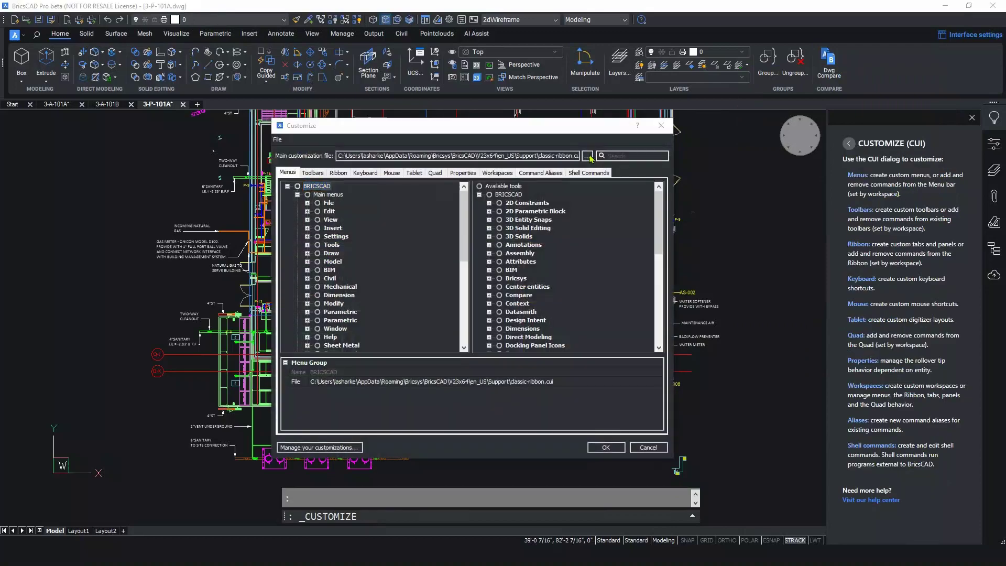
left_click(586, 156)
left_click(355, 345)
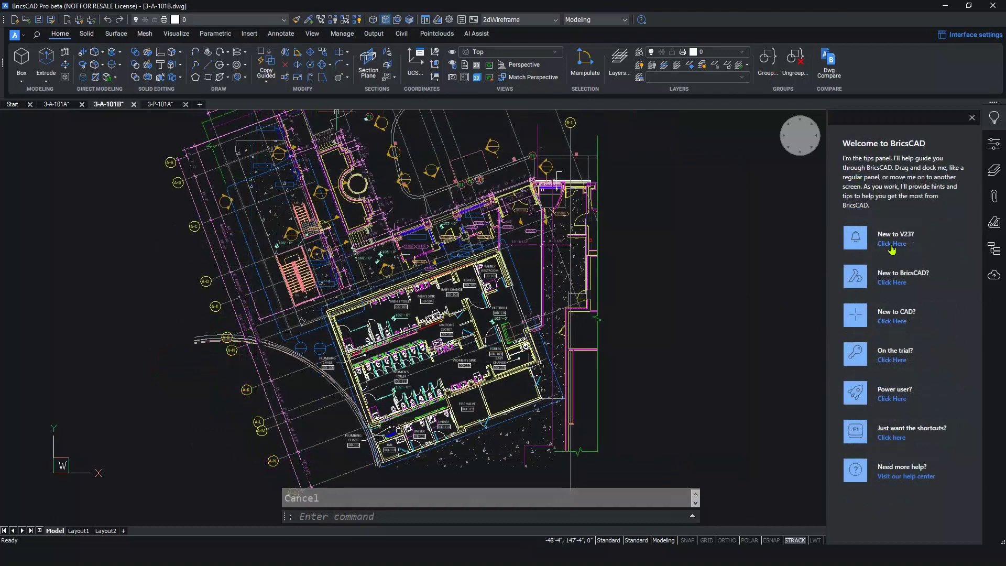
Read the Connect entry under What's New, then start the AI Assist sign-up
left_click(891, 244)
left_click(889, 209)
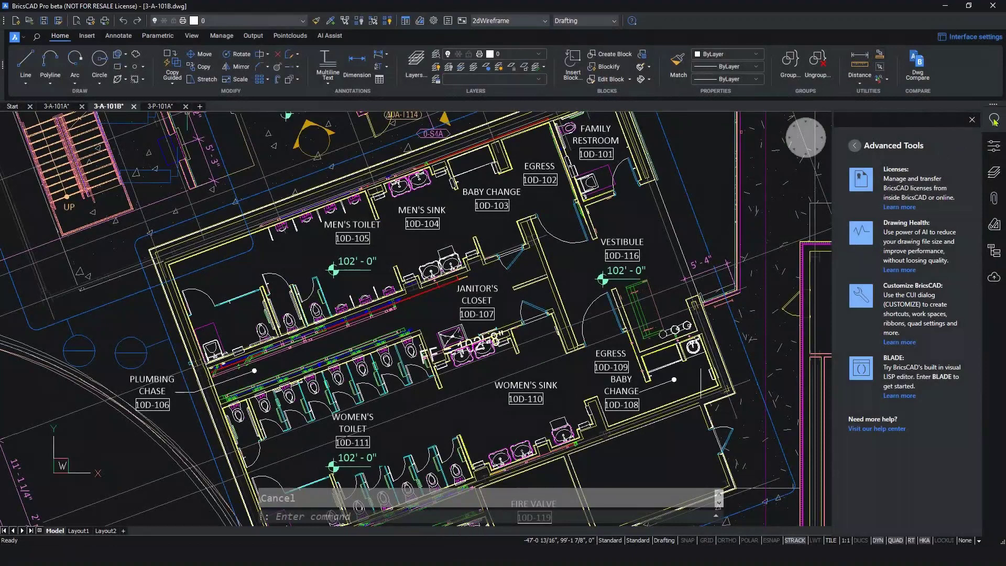
left_click(994, 120)
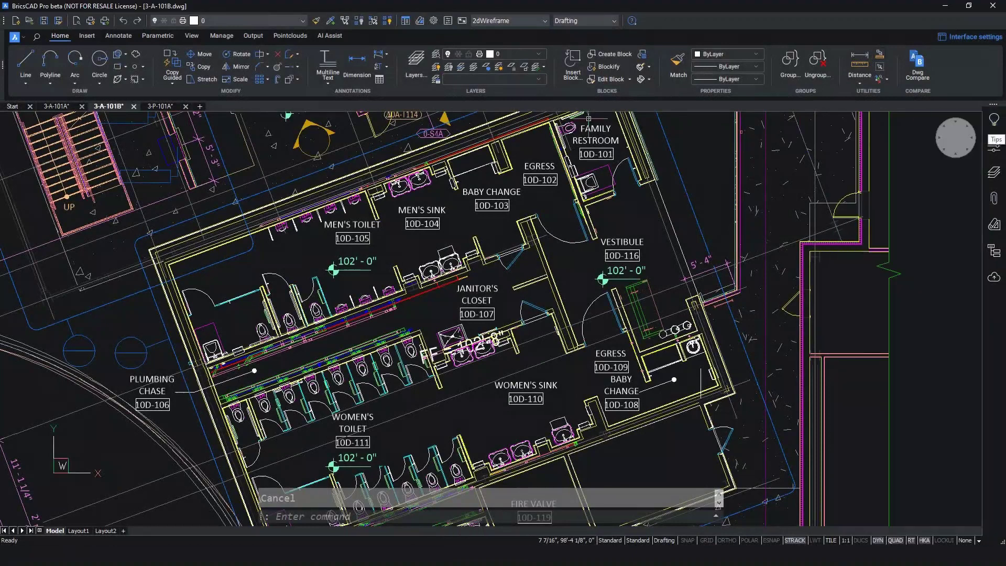
left_click(330, 35)
left_click(321, 67)
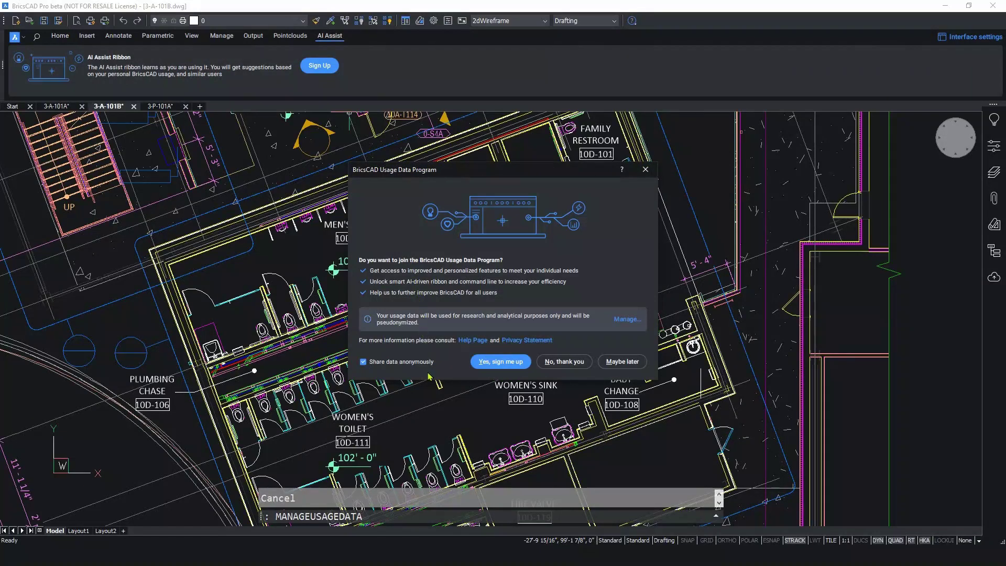
Confirm 'Yes, sign me up' to join the usage data program
left_click(501, 363)
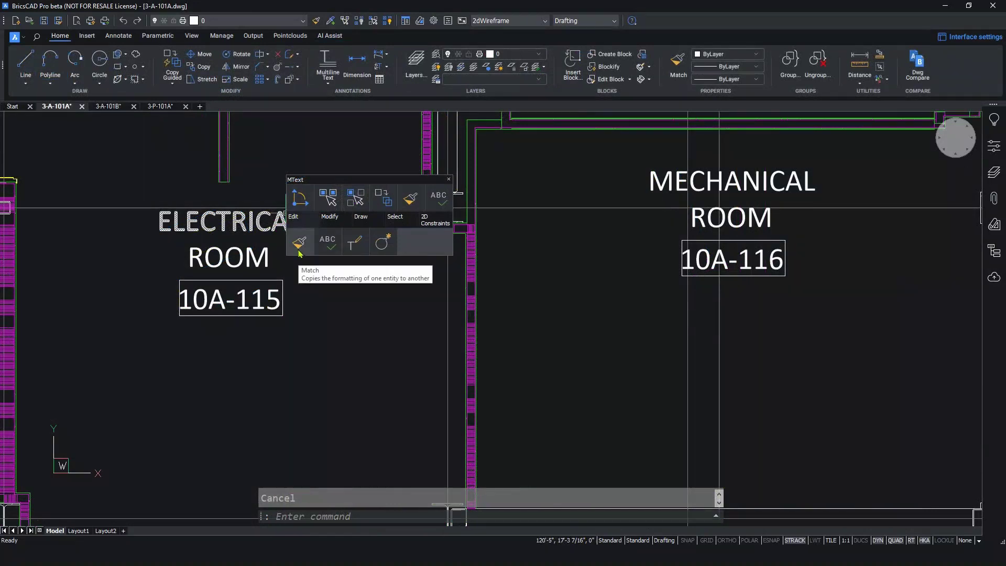
mouse_move(524, 381)
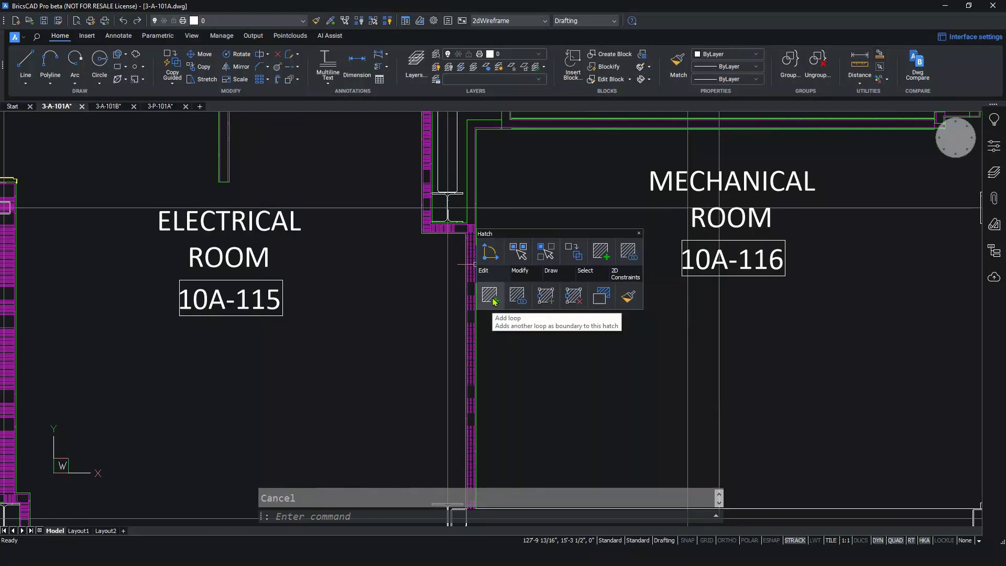
mouse_move(470, 378)
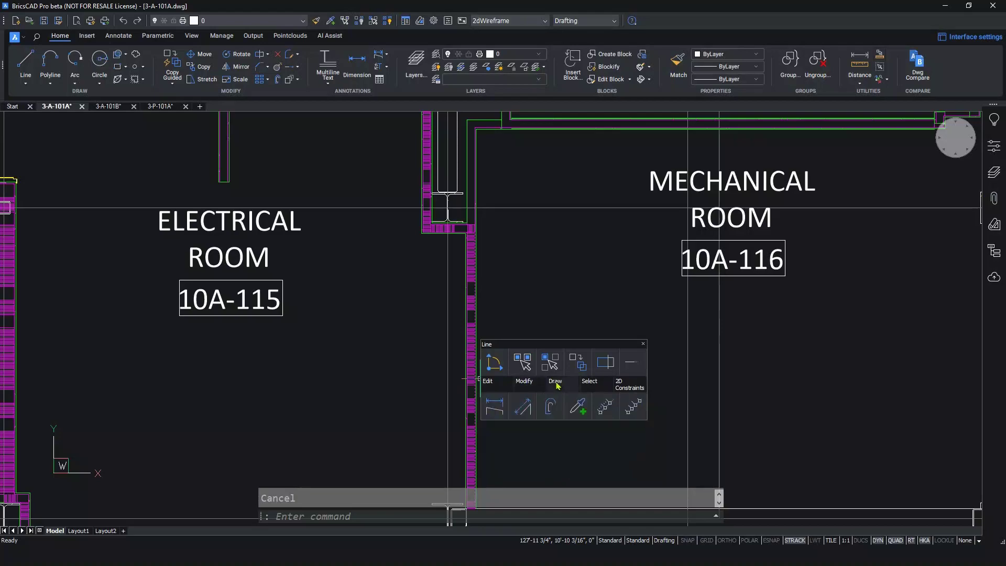
Shift the quarter-arc symbol left and up with the manipulator, then begin rotating it
key("ctrl+z")
key("ctrl+z")
key("ctrl+z")
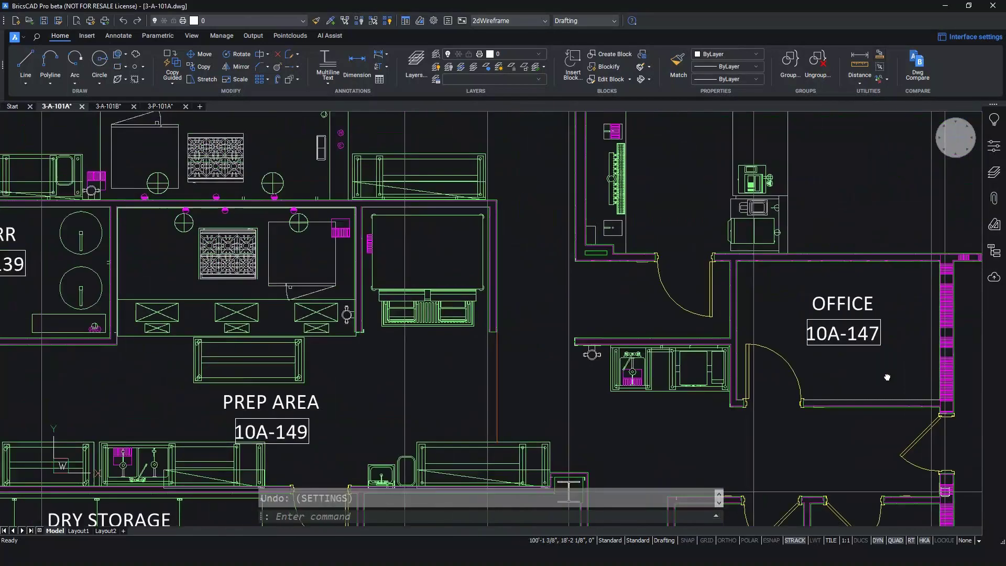
scroll(607, 349, "up", 5)
left_click(467, 304)
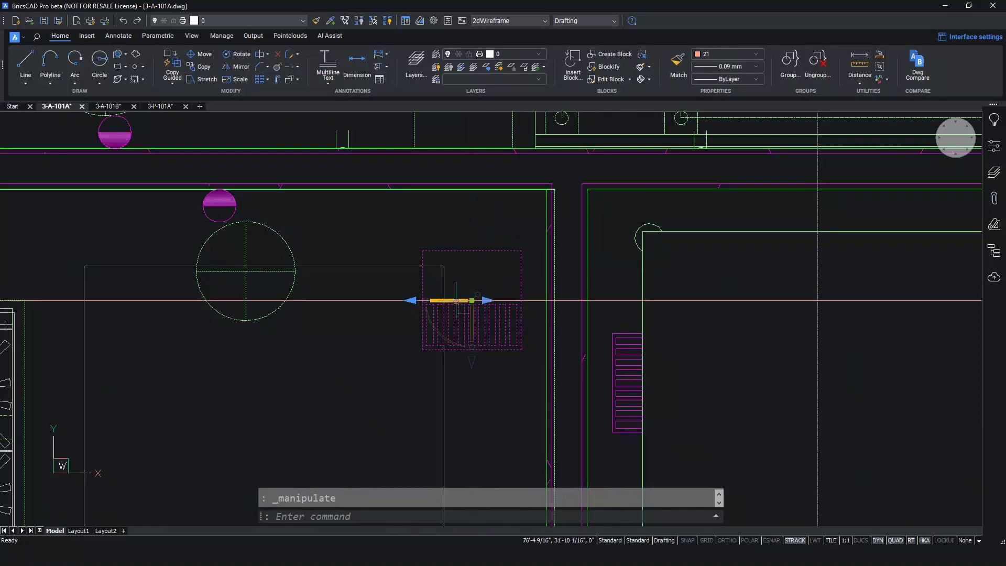
left_click(441, 303)
scroll(415, 303, "down", 4)
scroll(157, 304, "up", 5)
scroll(141, 304, "up", 1)
left_click(141, 303)
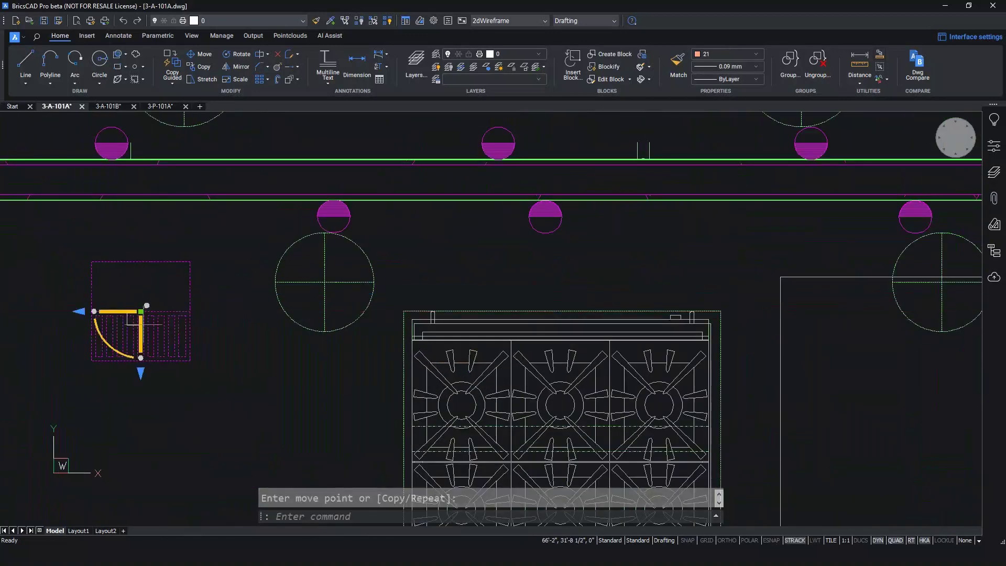
left_click(141, 339)
left_click(141, 322)
left_click(110, 376)
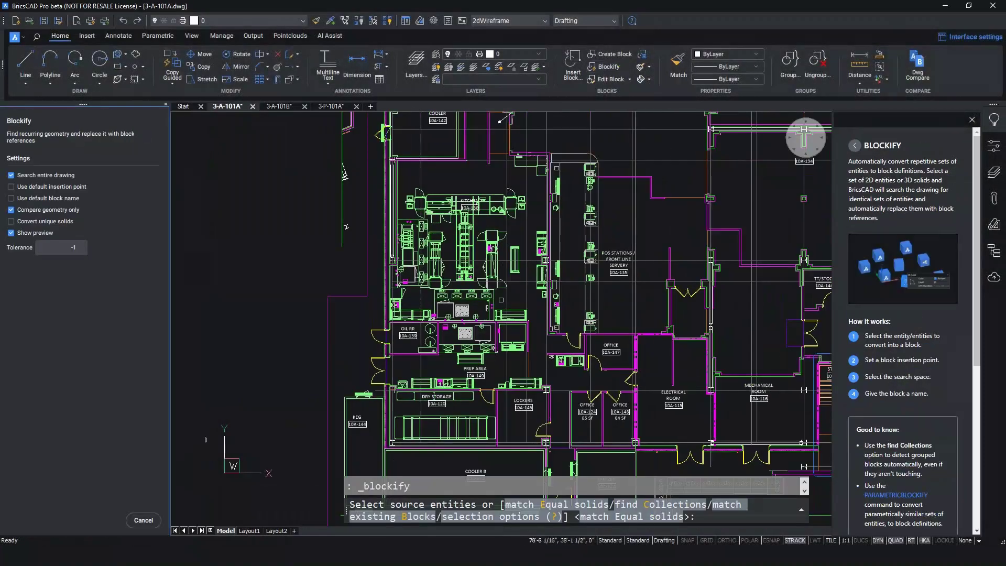
scroll(378, 252, "up", 4)
scroll(377, 251, "up", 3)
Window-select the half-filled gas symbol as Blockify source and search for matching copies
left_click(356, 239)
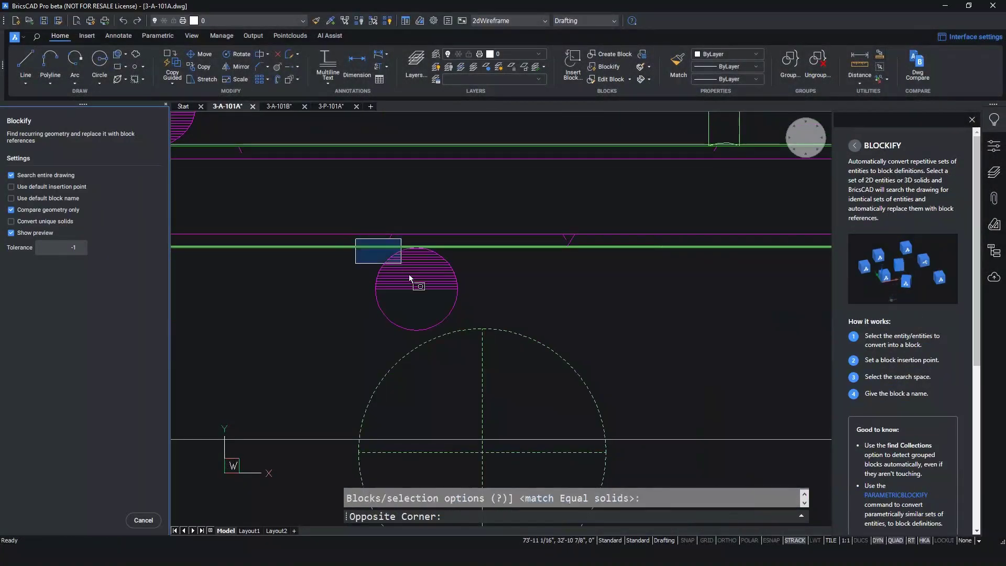
left_click(471, 342)
key("Return")
key("Return")
type("GasPoint")
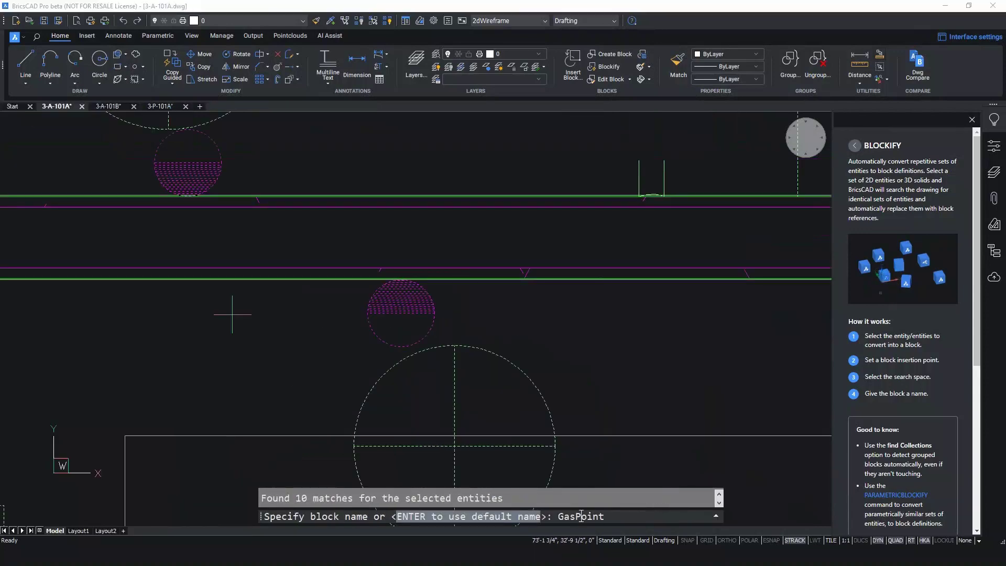
key("Return")
scroll(401, 381, "down", 2)
scroll(402, 382, "down", 4)
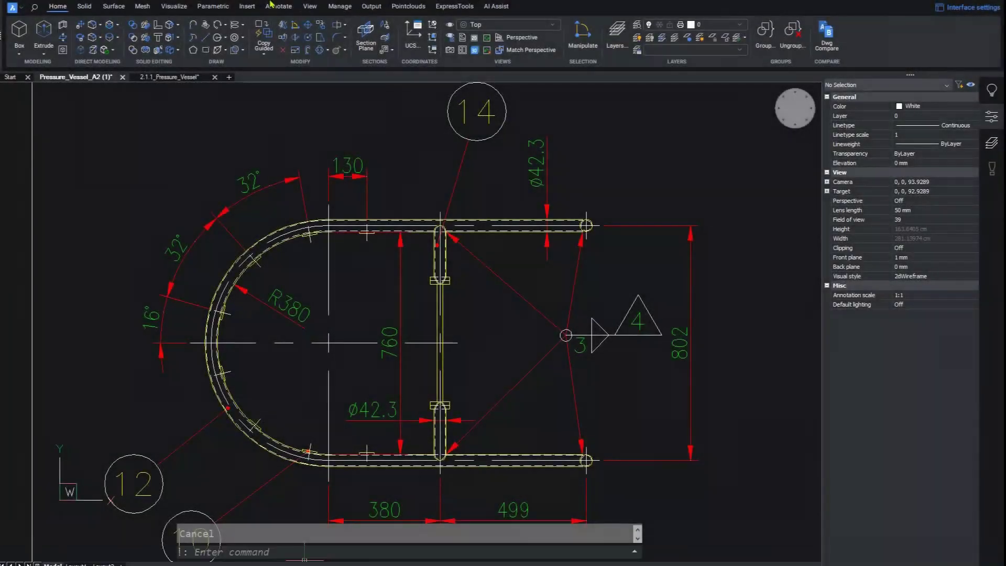
Insert the triangle block above the upper pipe end
left_click(247, 7)
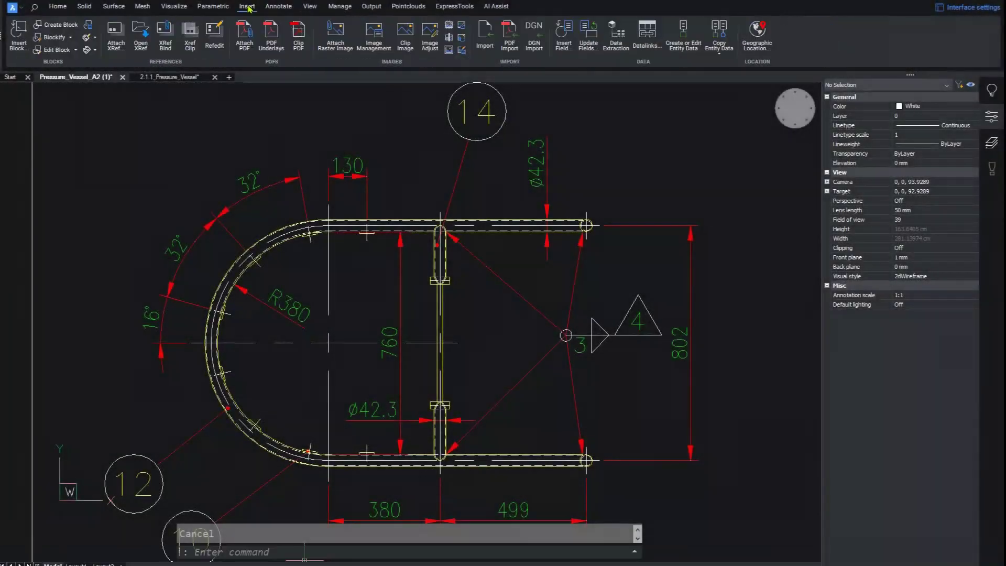
left_click(15, 43)
left_click(598, 411)
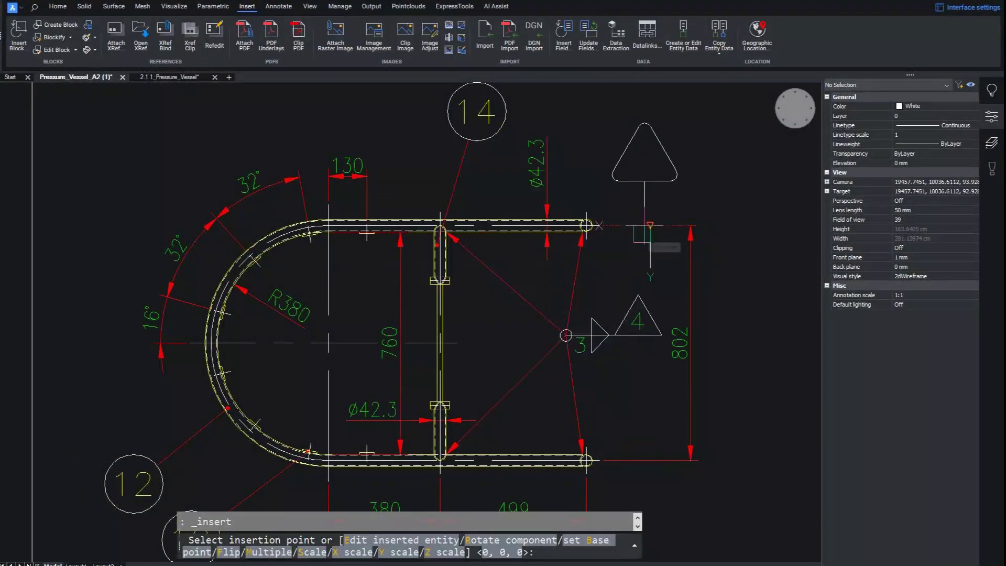
left_click(651, 225)
Switch the block's Visibility1 state to Alta, then back to Baixa
left_click(910, 395)
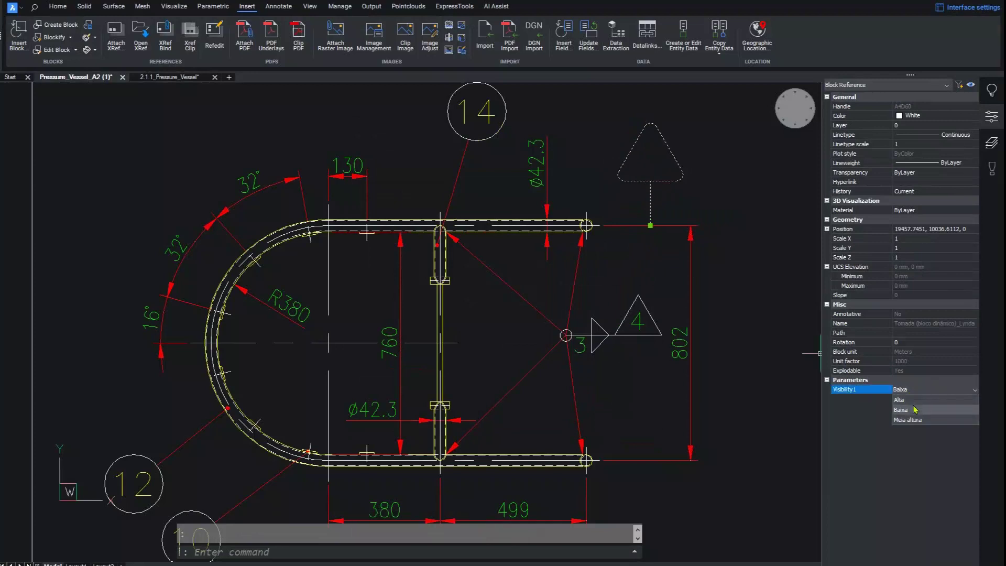
left_click(912, 399)
left_click(916, 396)
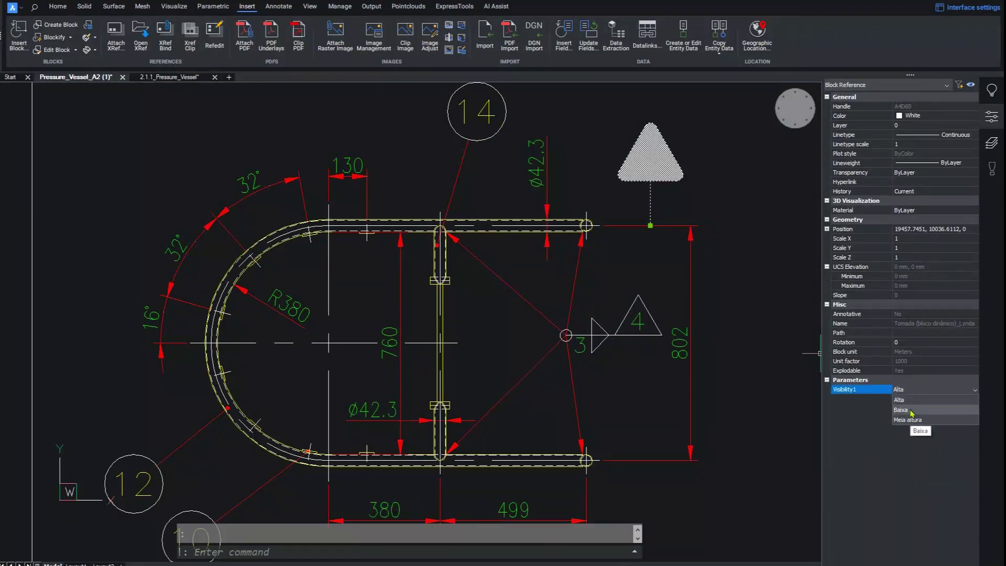
left_click(911, 409)
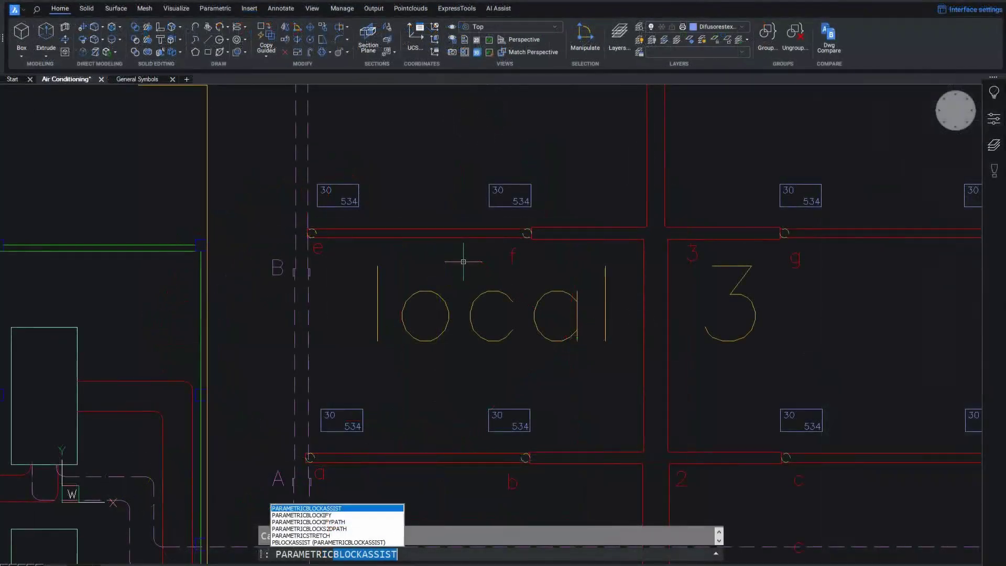
Convert DIFUSOR CUADRADO 3V, CUADRADO 4V and REDONDO into parametric blocks
key("Return")
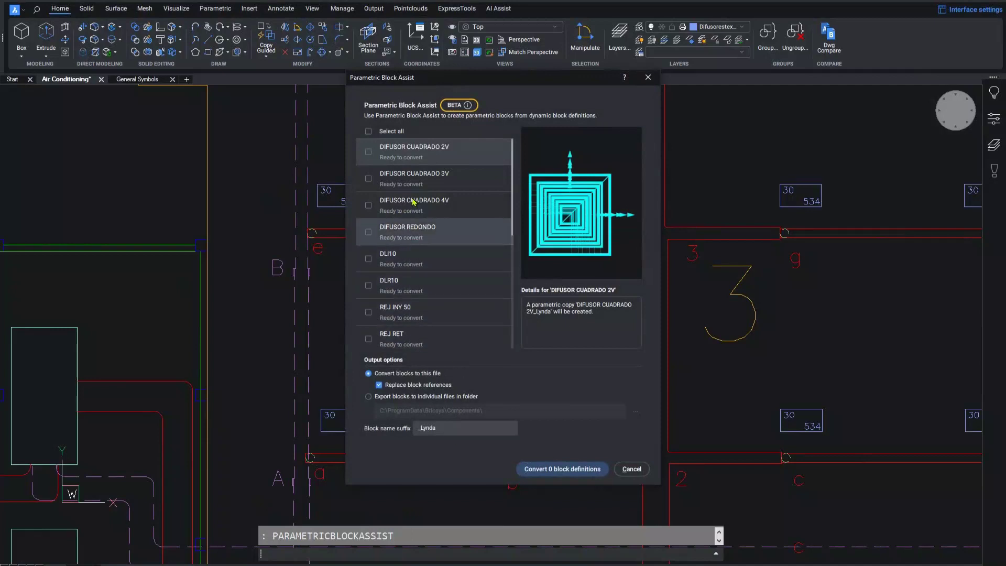
left_click(417, 188)
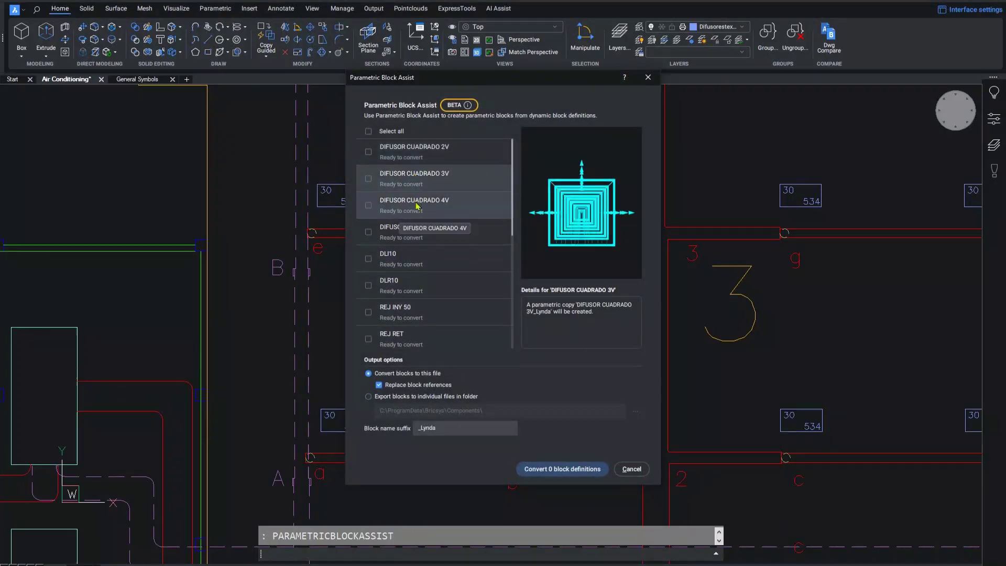
left_click(417, 205)
left_click(410, 237)
key("space")
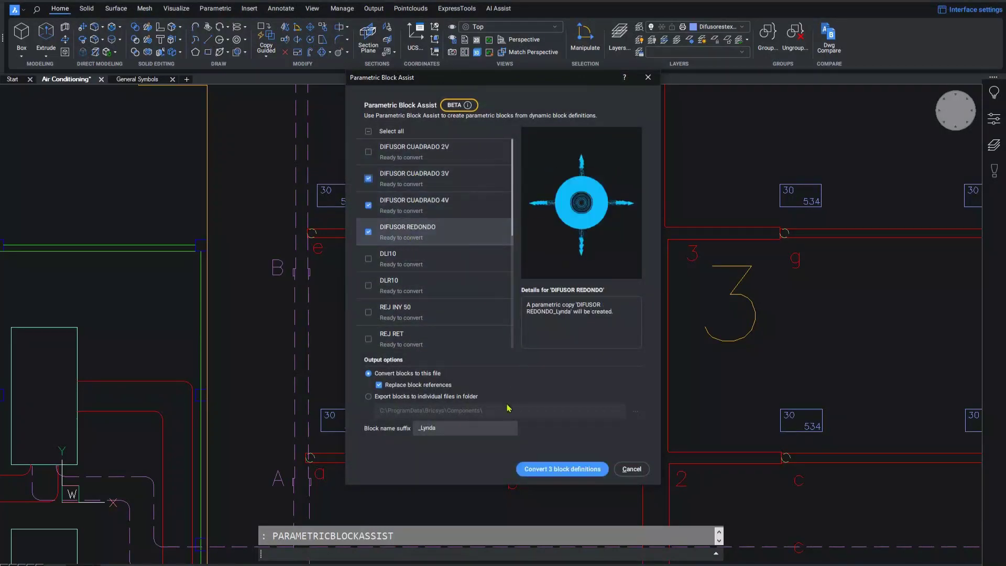
left_click(558, 470)
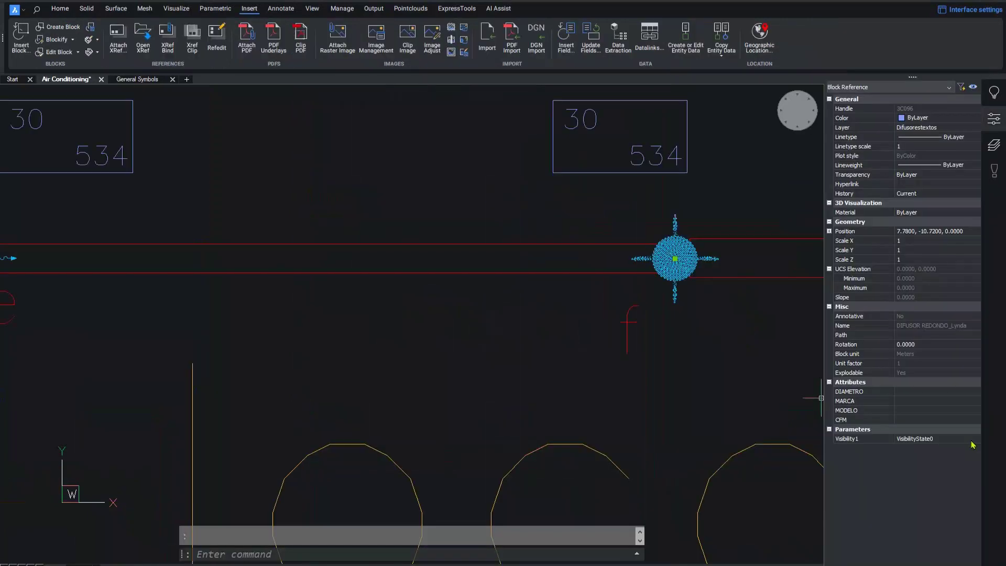
Set the round diffuser's size to DIF REDONDO 16", then to 12"
left_click(975, 439)
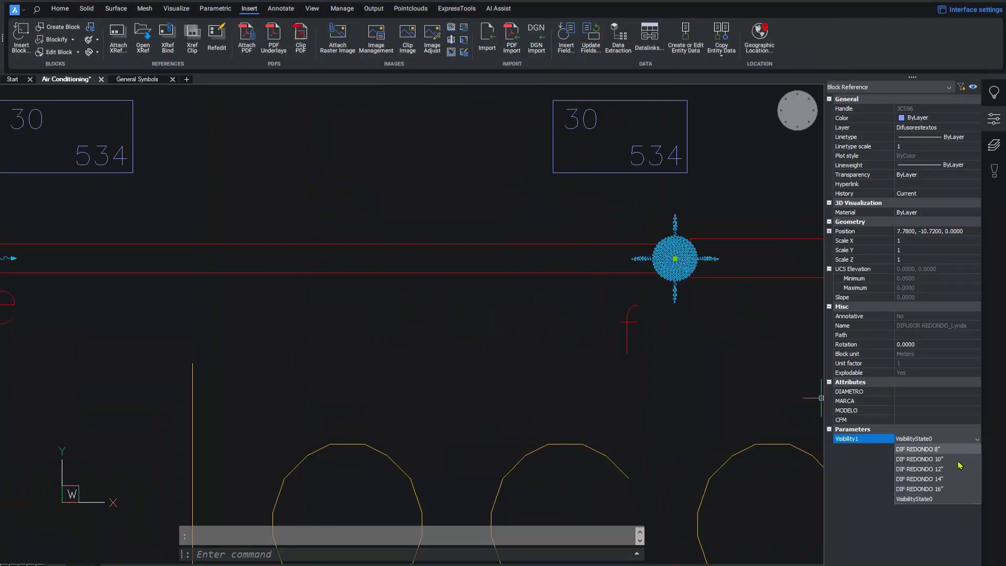
left_click(947, 493)
left_click(977, 440)
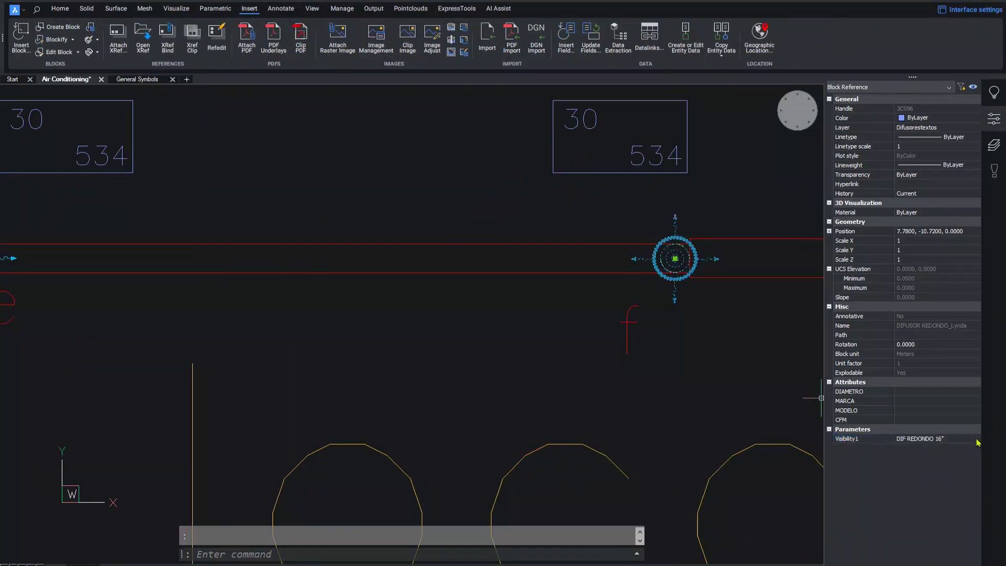
left_click(977, 440)
left_click(965, 469)
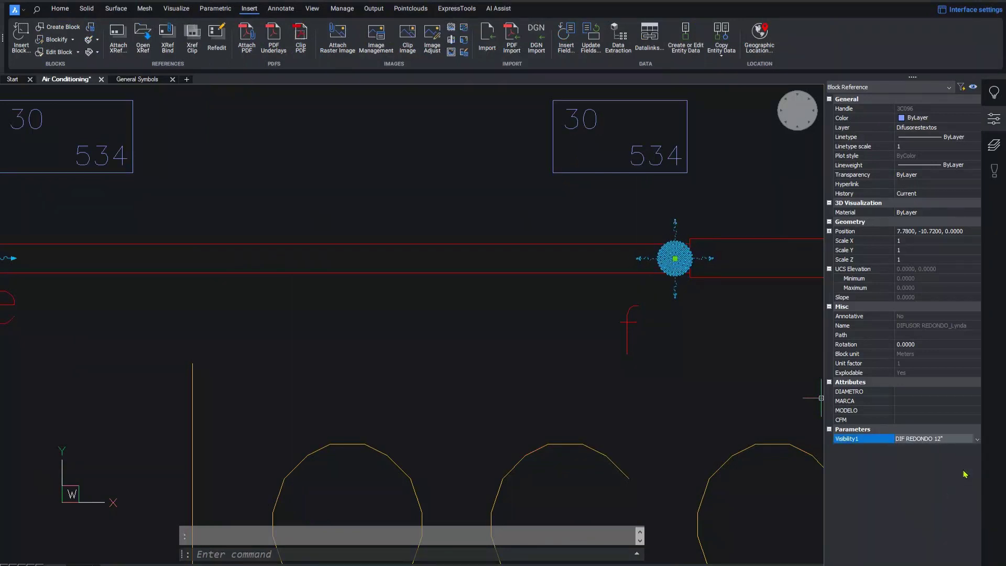
left_click(977, 439)
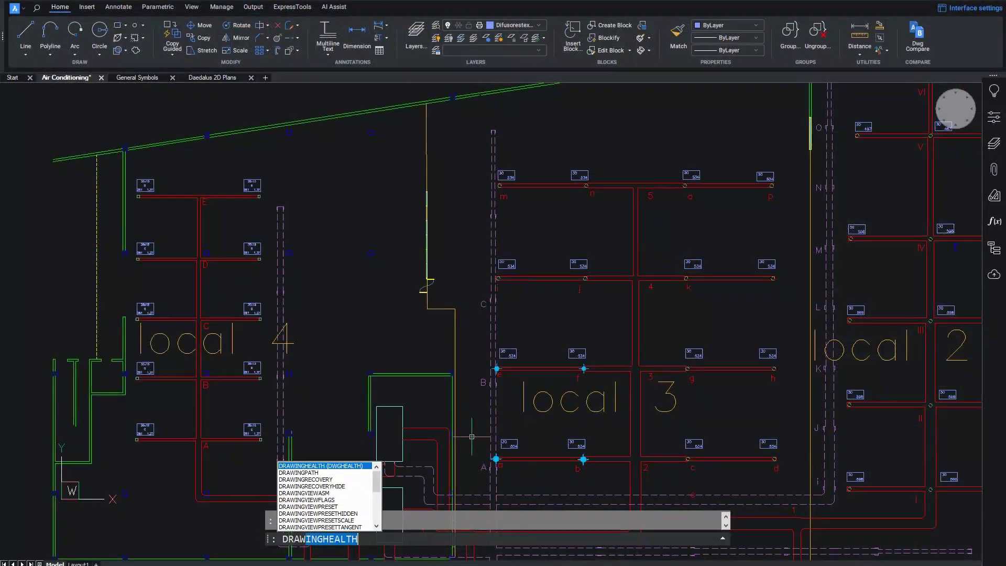
Start Drawing Health and inspect the 2D cleanup routine's available tasks without changes
key("Return")
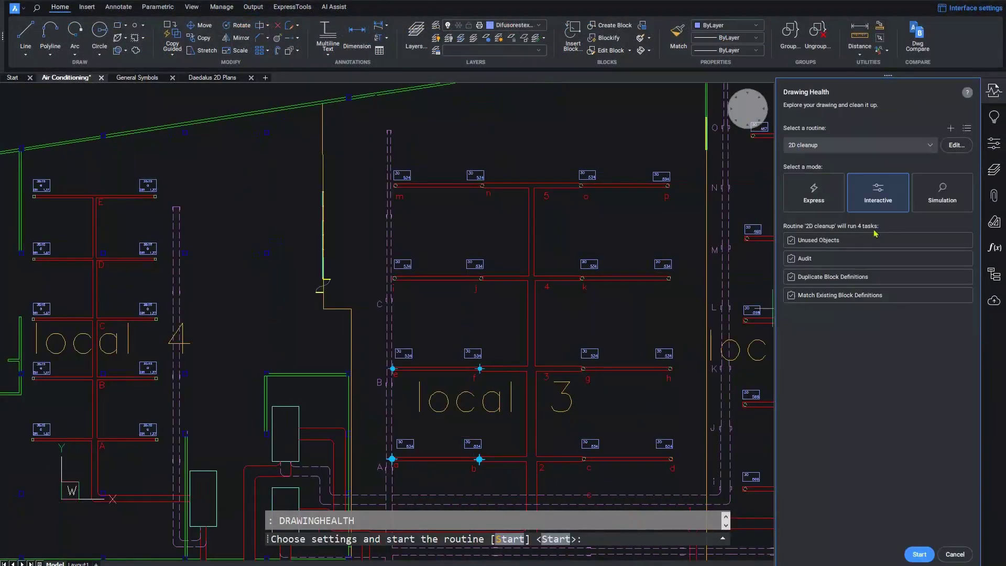
left_click(956, 145)
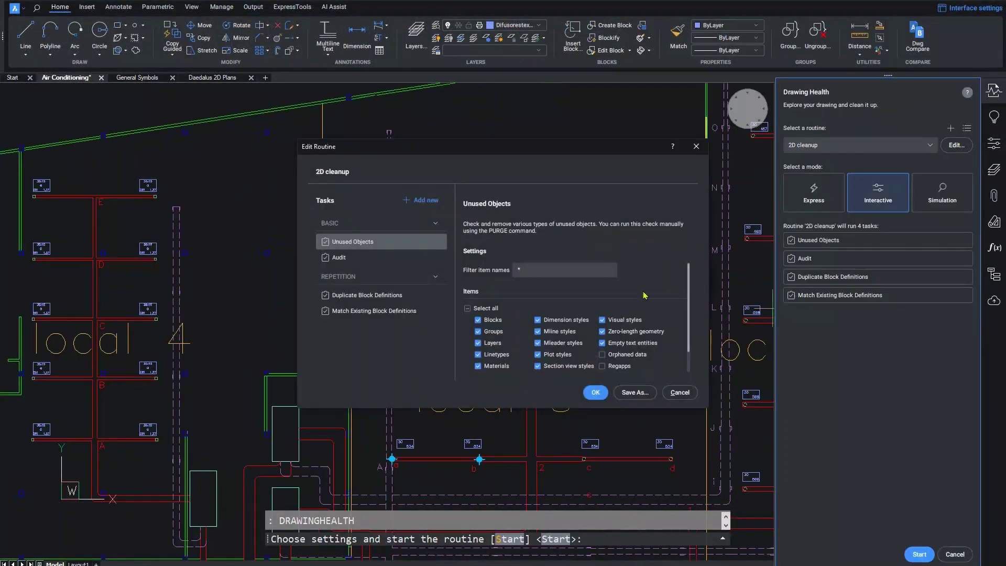
left_click(415, 200)
left_click(602, 397)
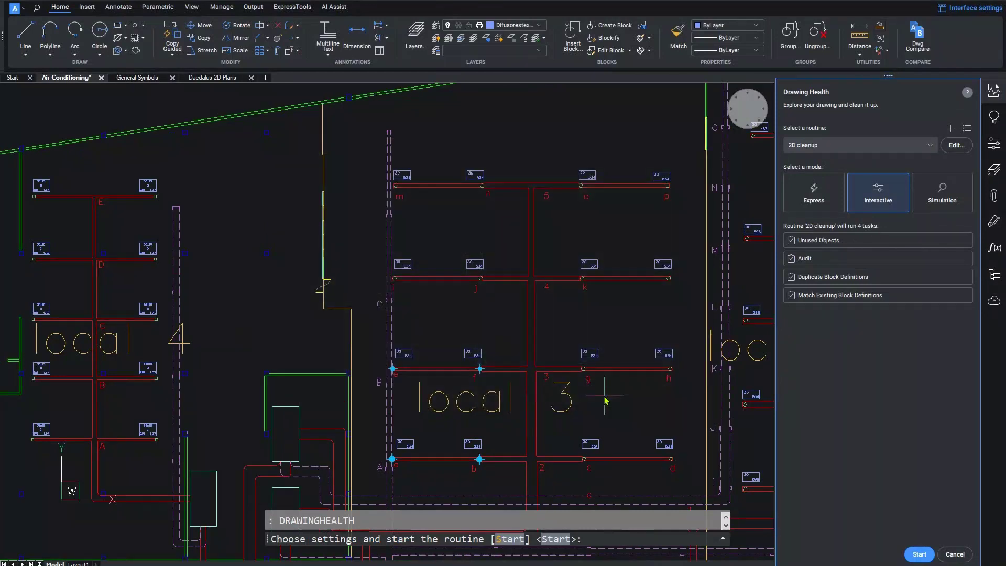
Run the routine interactively, reviewing the two duplicate diffuser block definitions
left_click(920, 555)
left_click(921, 554)
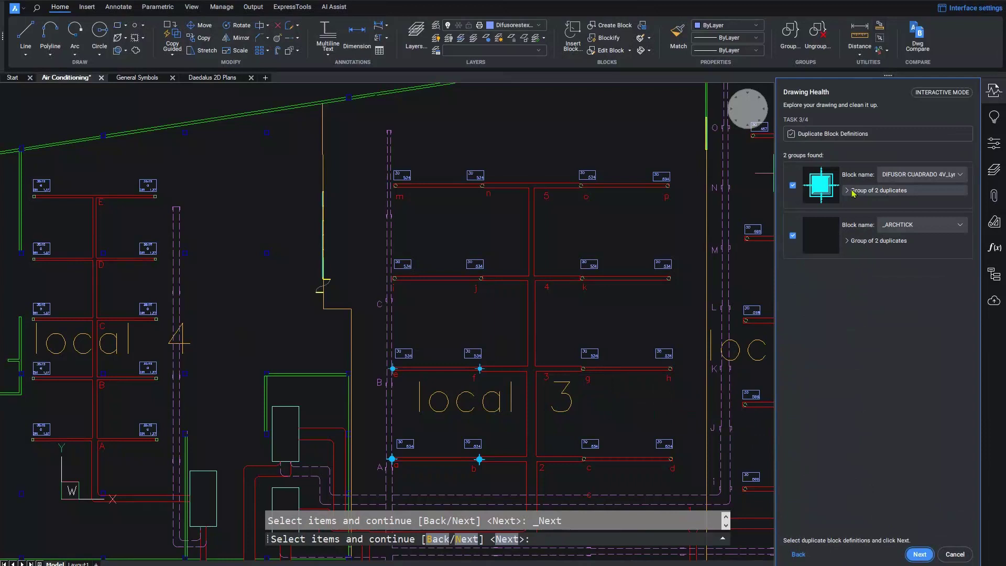
left_click(853, 191)
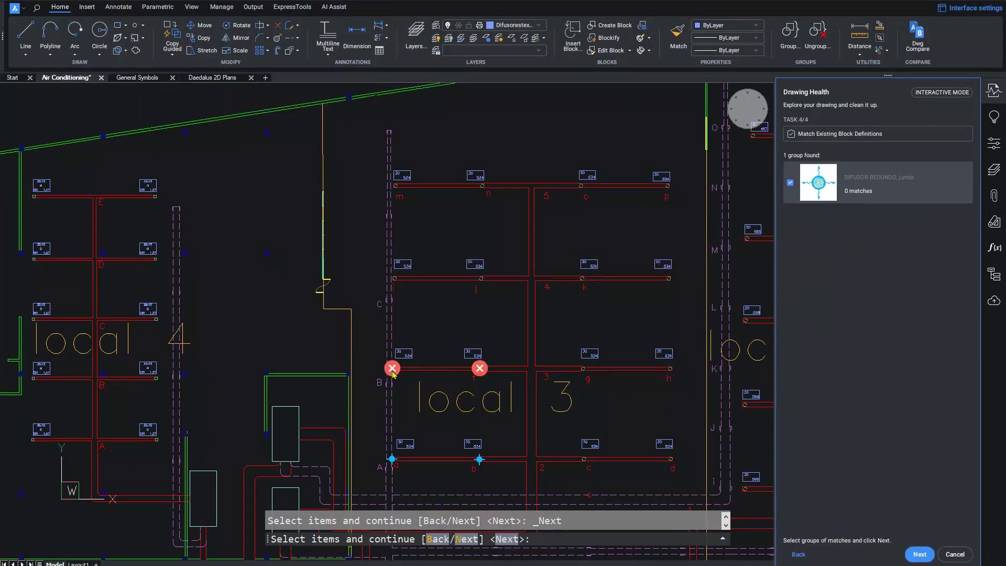
left_click(920, 554)
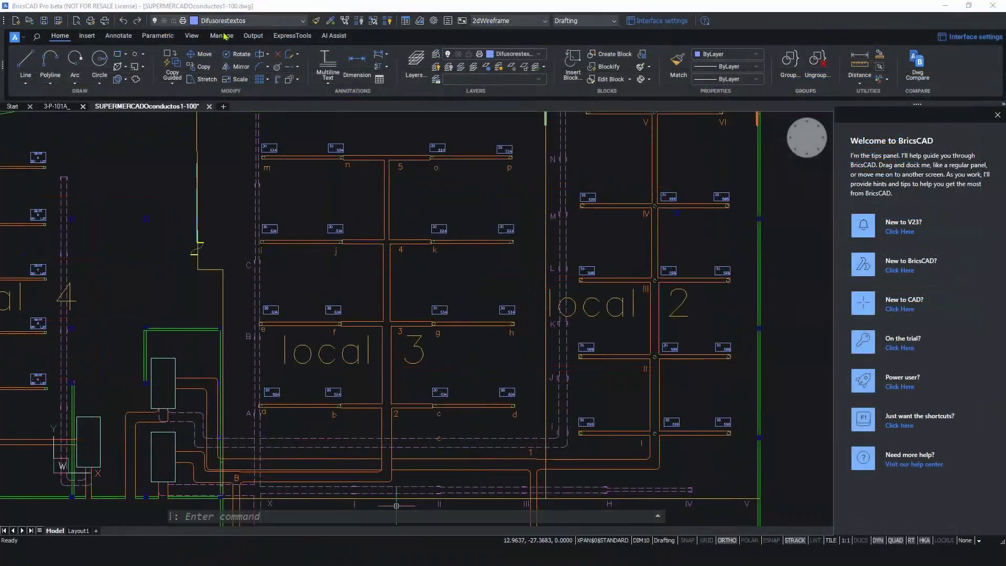
Set Optimize's Close gaps tolerance by picking two points in the duct drawing
left_click(221, 36)
left_click(568, 63)
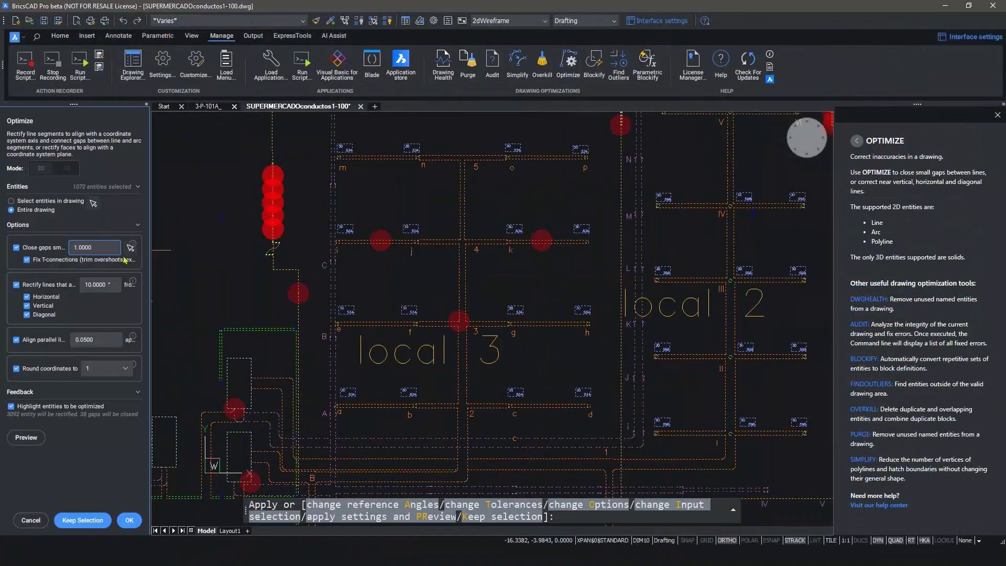
left_click(131, 248)
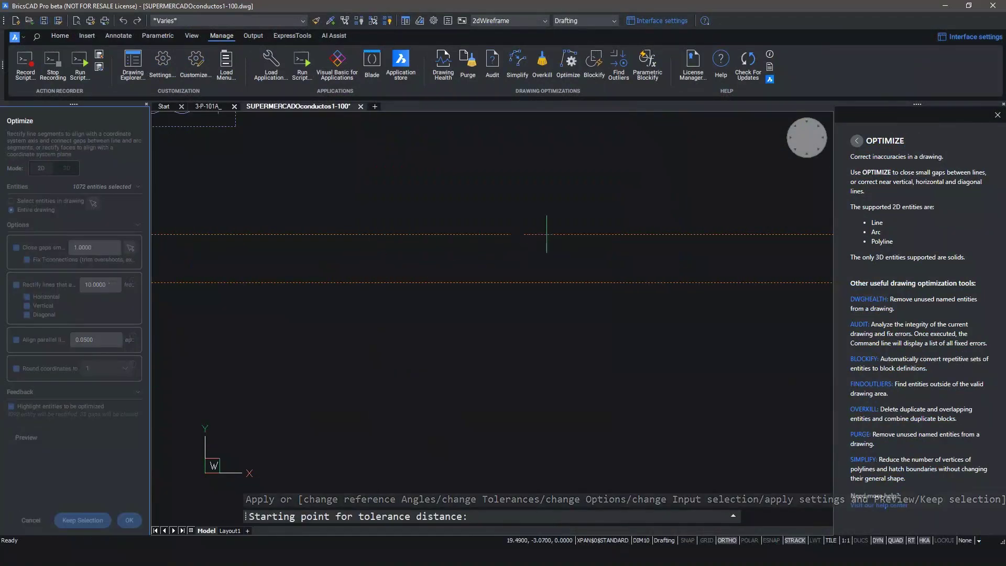
left_click(512, 235)
left_click(476, 250)
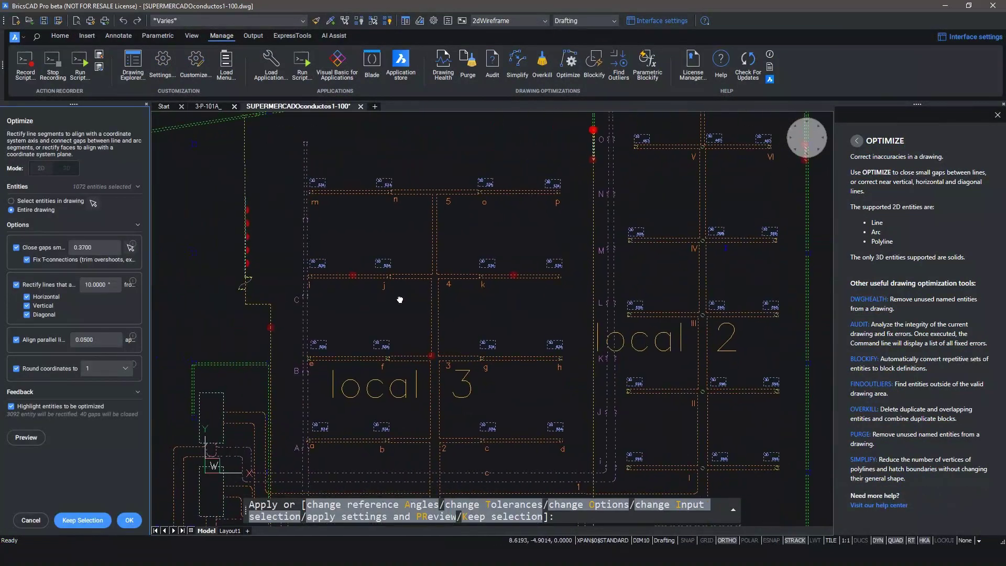
Turn off Rectify lines and Align parallel lines, then preview the closed gaps
left_click(17, 285)
left_click(17, 341)
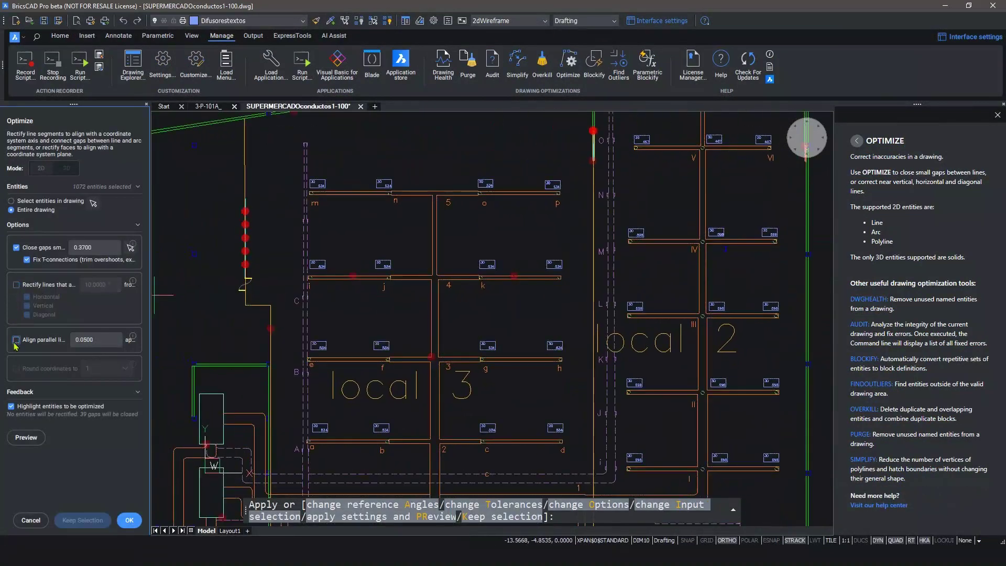
left_click(26, 438)
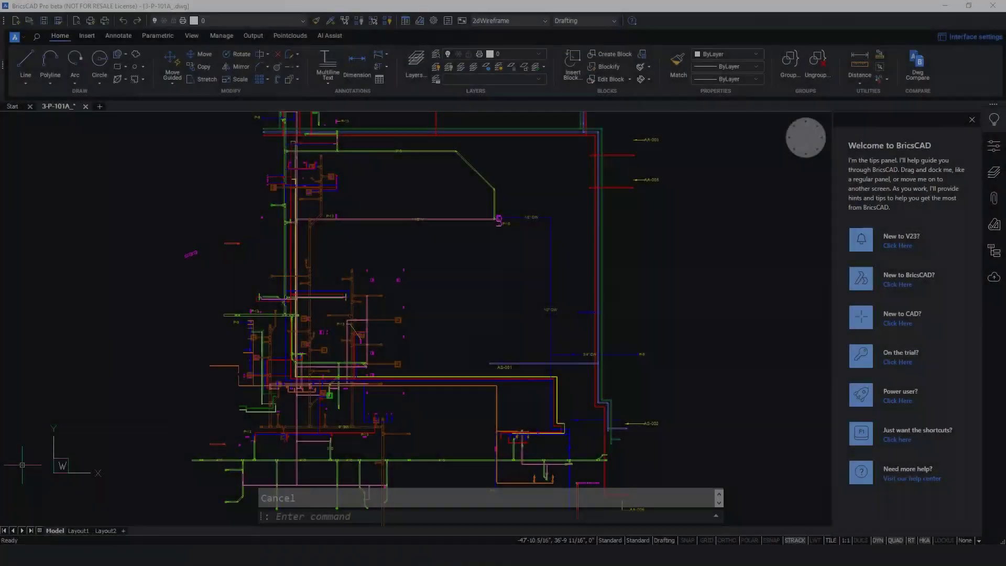
scroll(307, 272, "up", 5)
scroll(416, 335, "up", 3)
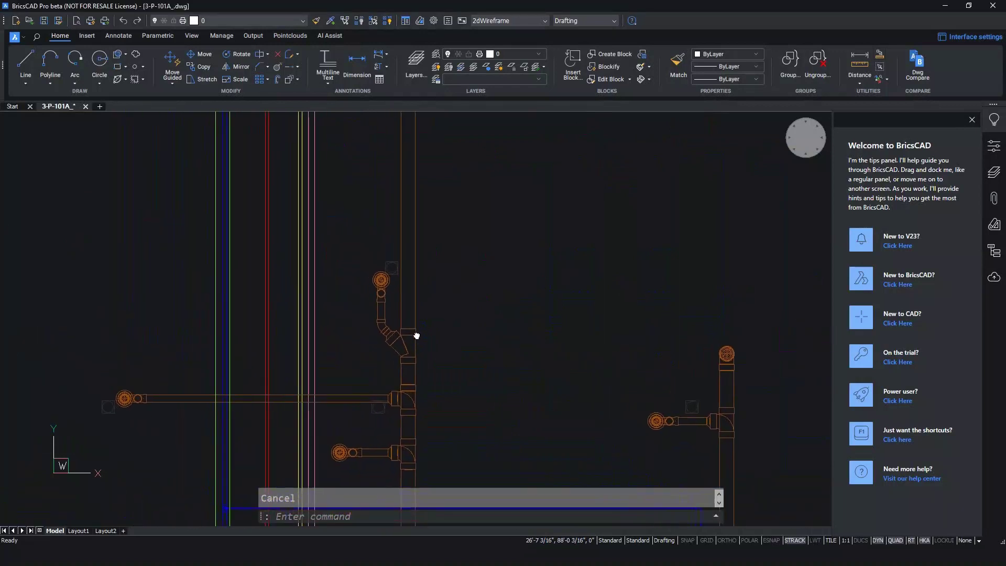
Window-select the elbow pipe branch and slide it higher up its vertical pipe with Move Guided
left_click(169, 69)
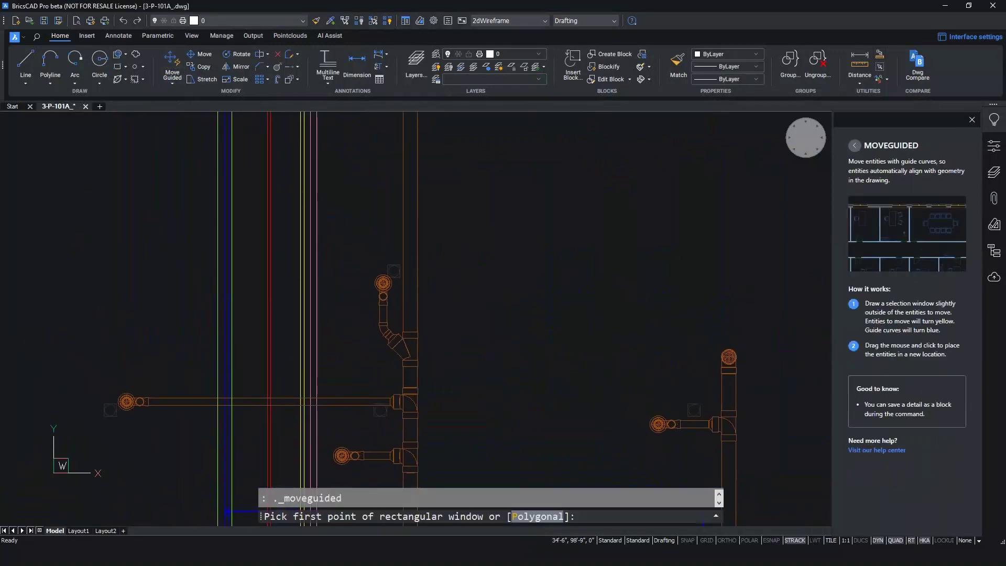
left_click(348, 250)
left_click(455, 392)
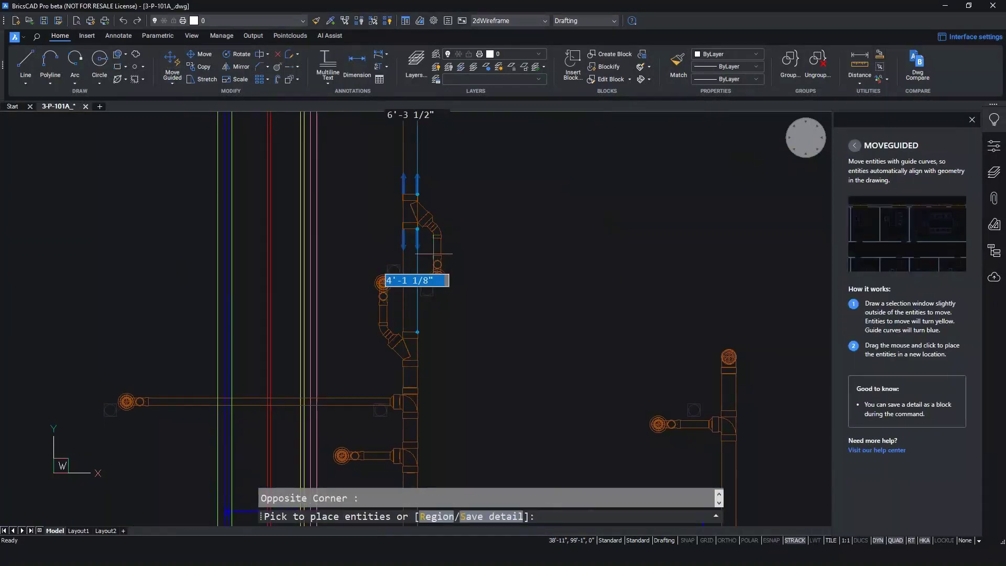
scroll(420, 228, "down", 3)
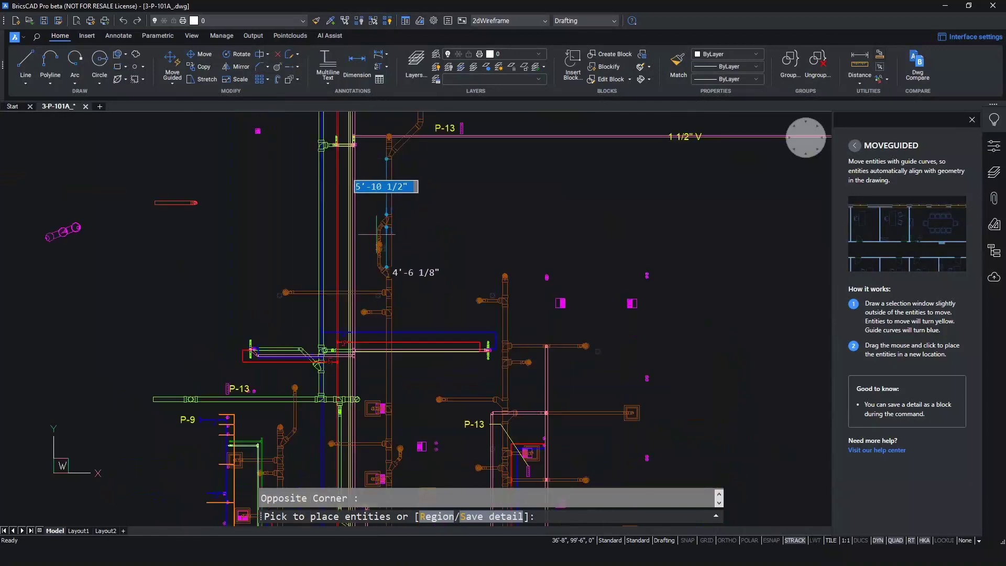
left_click(407, 189)
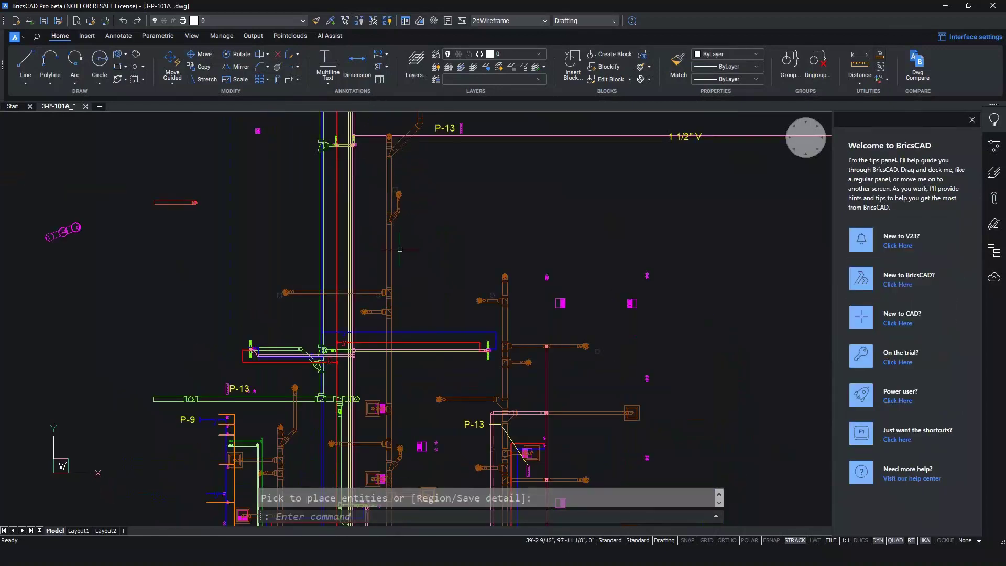
scroll(521, 352, "up", 4)
middle_click_drag(522, 355, 472, 289)
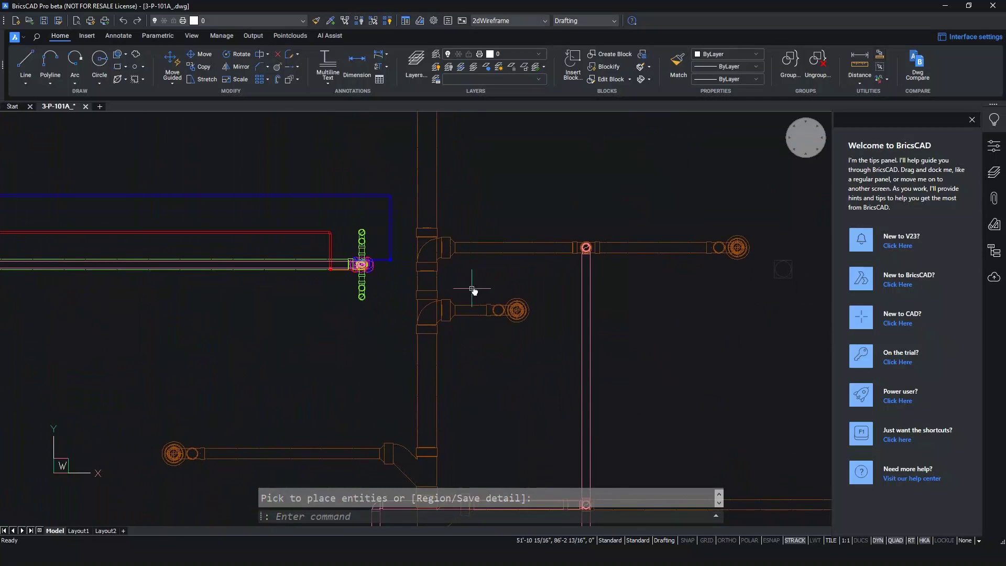
left_click(174, 83)
left_click(179, 100)
Copy the lower pipe branch to a spot above the main horizontal run
left_click(413, 276)
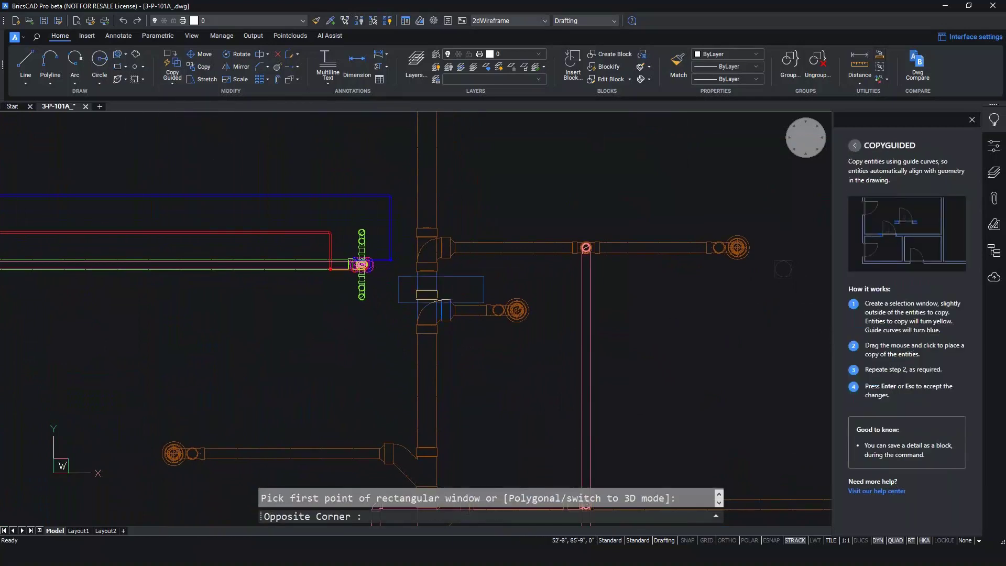
left_click(547, 335)
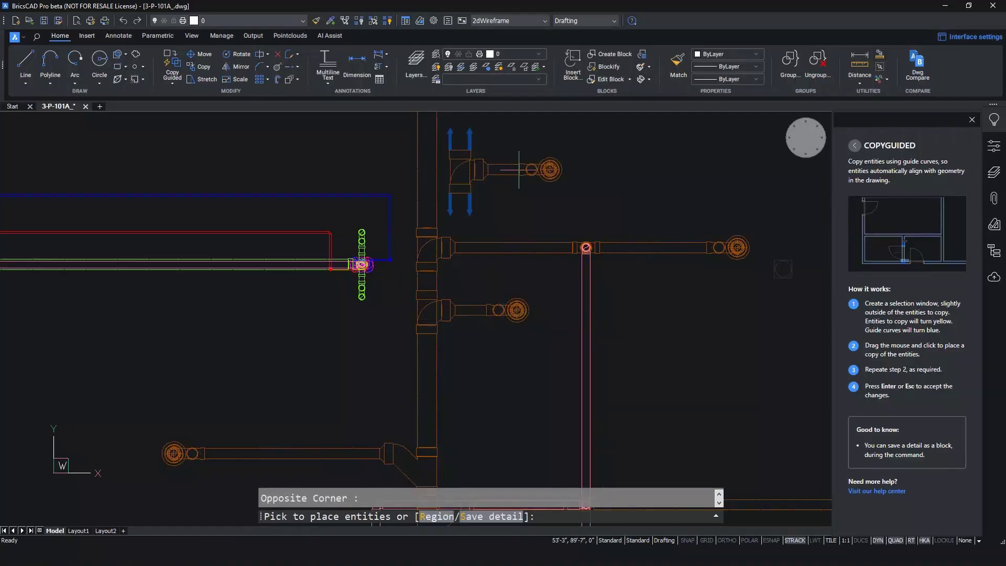
middle_click_drag(472, 158, 498, 291)
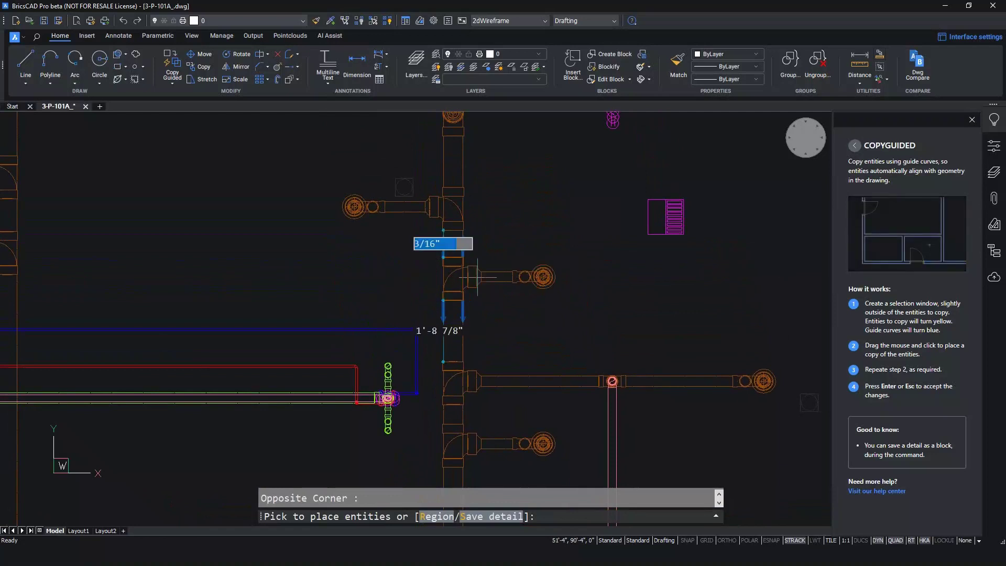
left_click(479, 277)
key("Escape")
Delete the original lower pipe branch
middle_click_drag(630, 320, 582, 225)
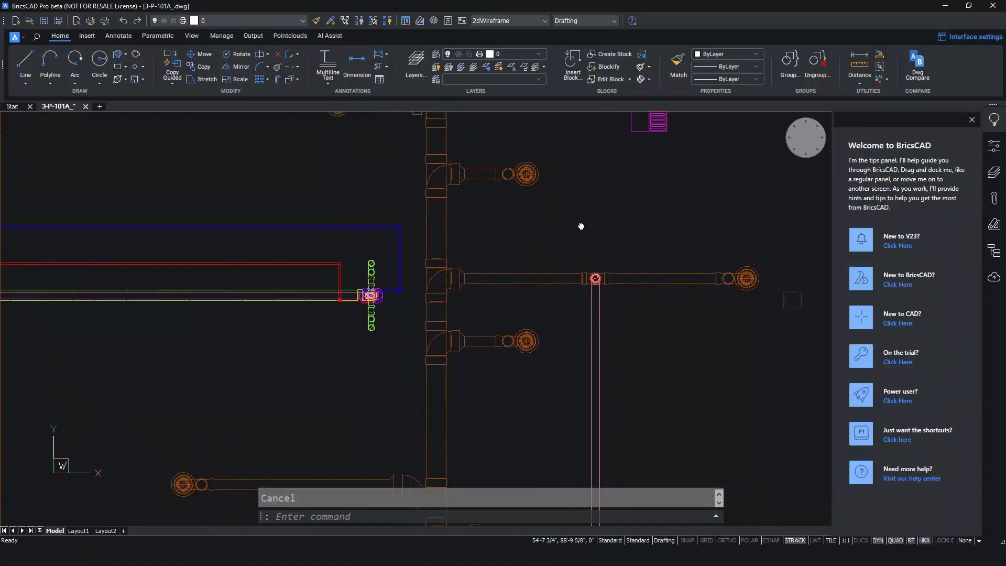
left_click(415, 304)
left_click(553, 368)
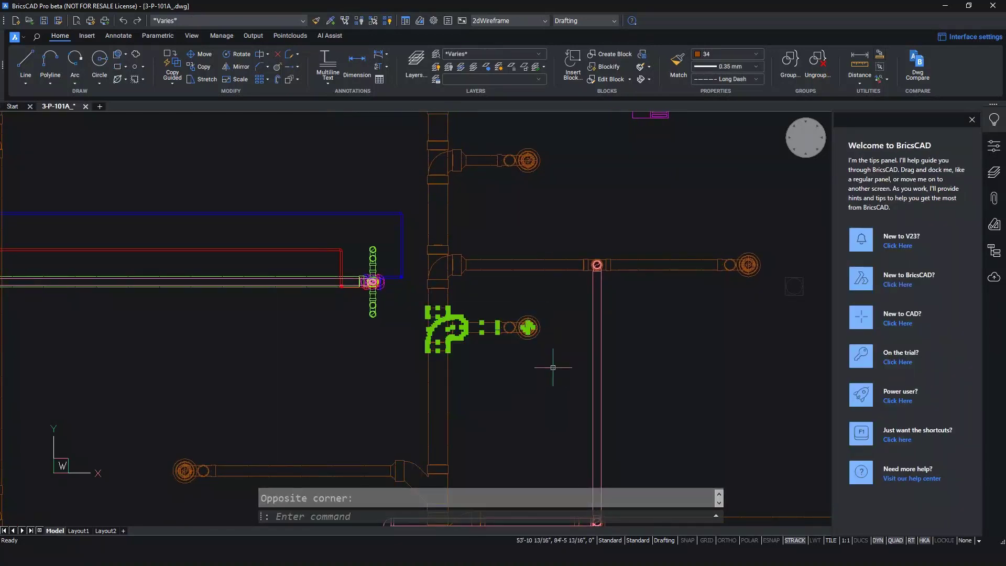
key("Delete")
Try Copy Guided's Region option on another selection, then cancel it
left_click(171, 60)
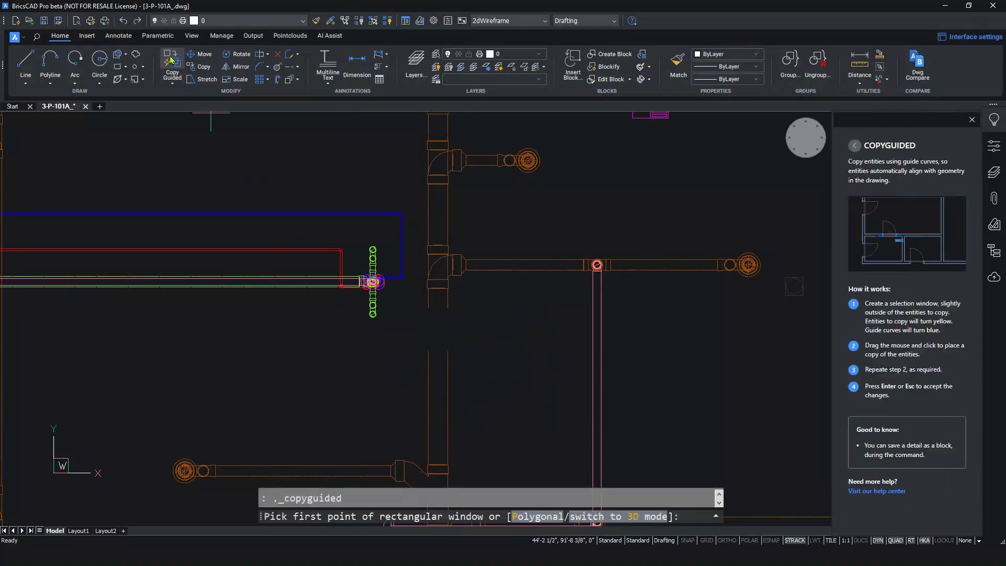
left_click(396, 384)
left_click(477, 435)
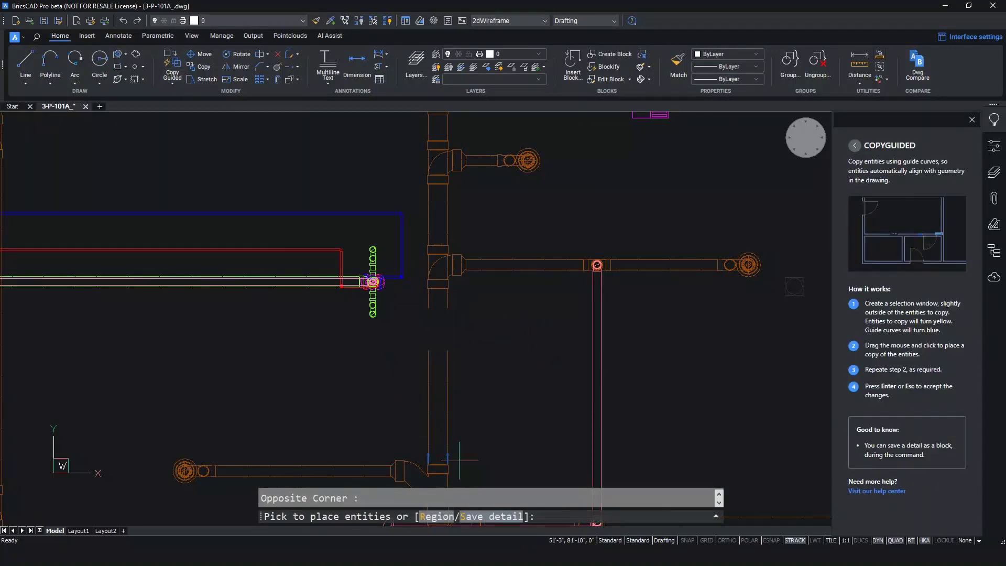
left_click(438, 518)
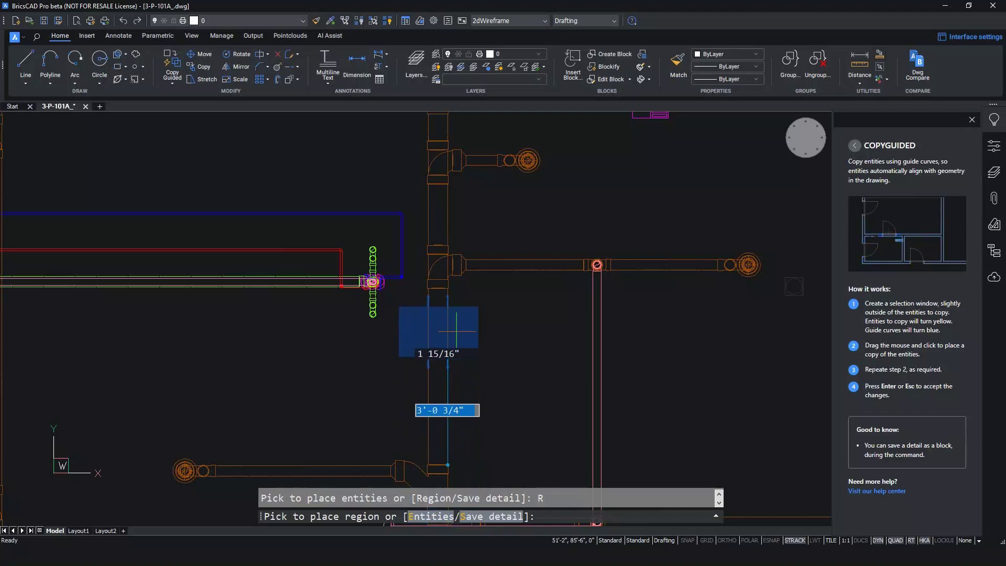
key("Escape")
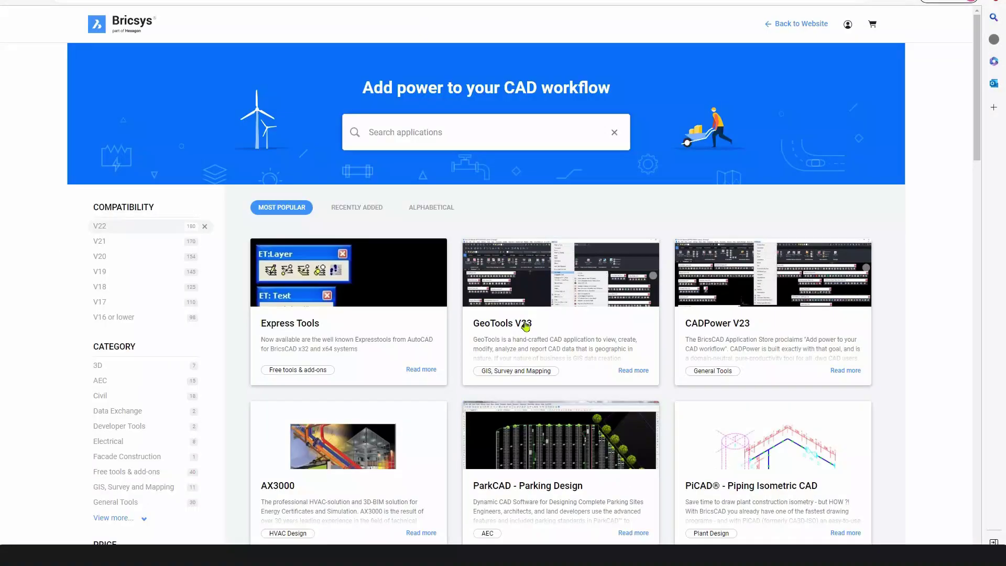
scroll(526, 327, "down", 2)
scroll(525, 327, "down", 1)
scroll(525, 329, "down", 1)
scroll(525, 330, "down", 1)
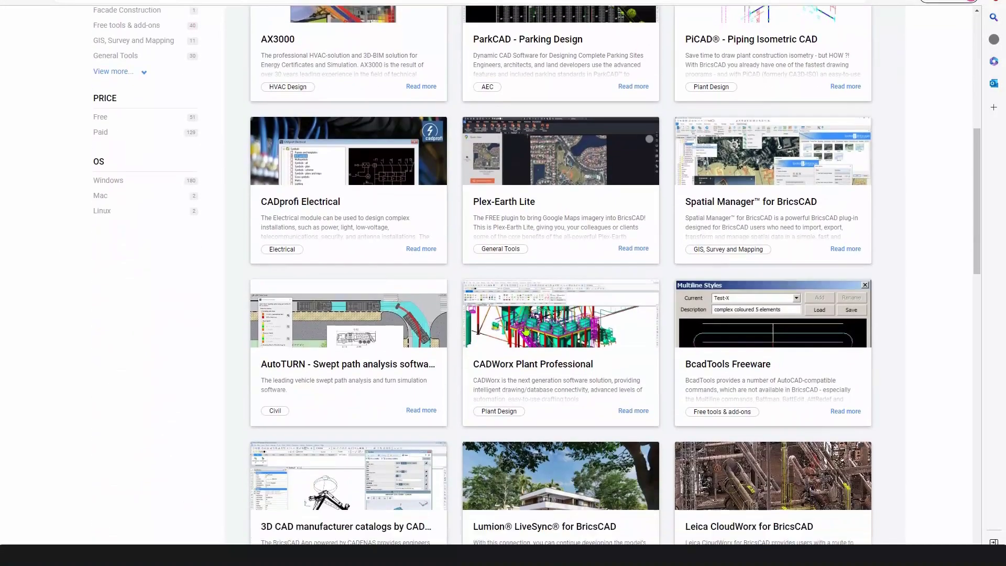
scroll(525, 331, "down", 2)
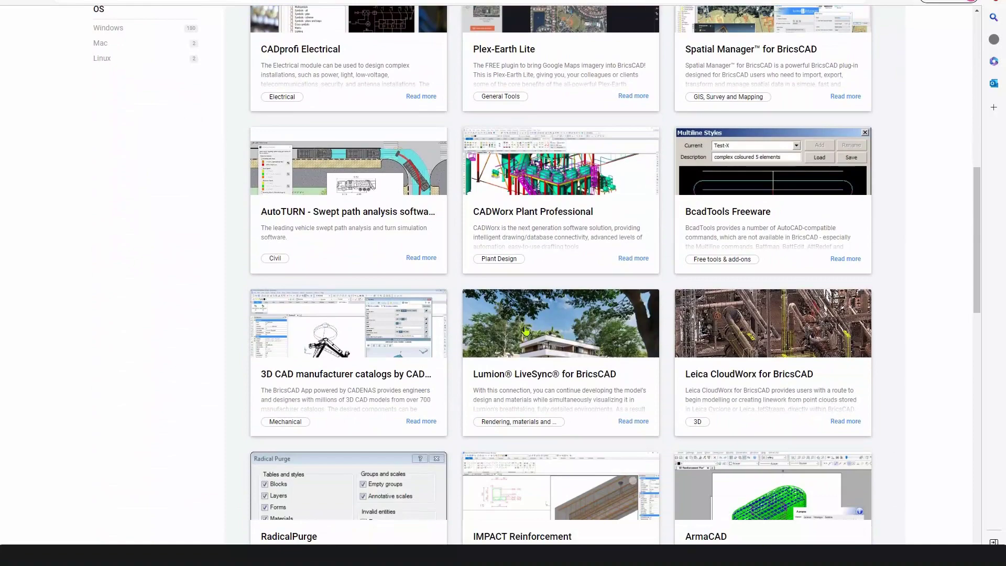
scroll(525, 331, "down", 3)
scroll(525, 331, "down", 1)
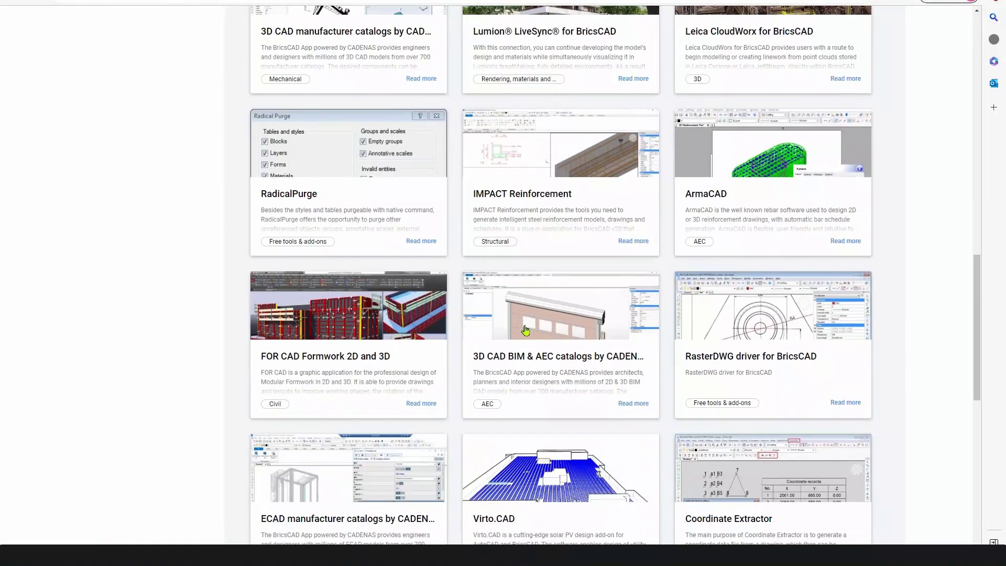
scroll(526, 331, "down", 2)
scroll(525, 331, "down", 1)
scroll(526, 330, "down", 1)
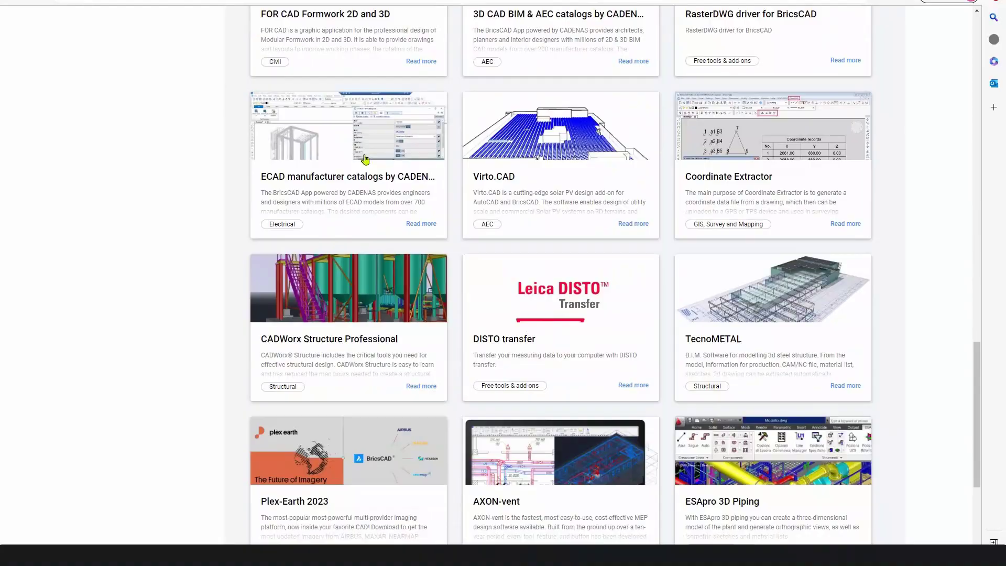